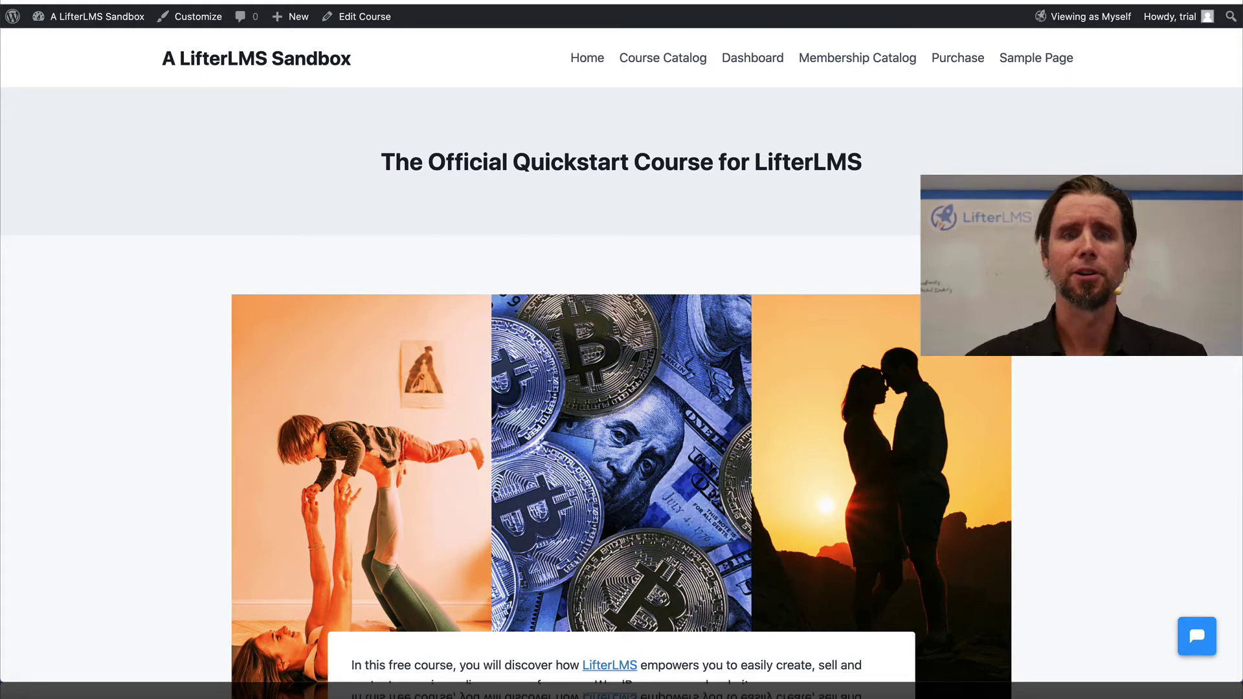
scroll(620, 313, "down", 1)
scroll(620, 314, "down", 2)
scroll(620, 313, "down", 5)
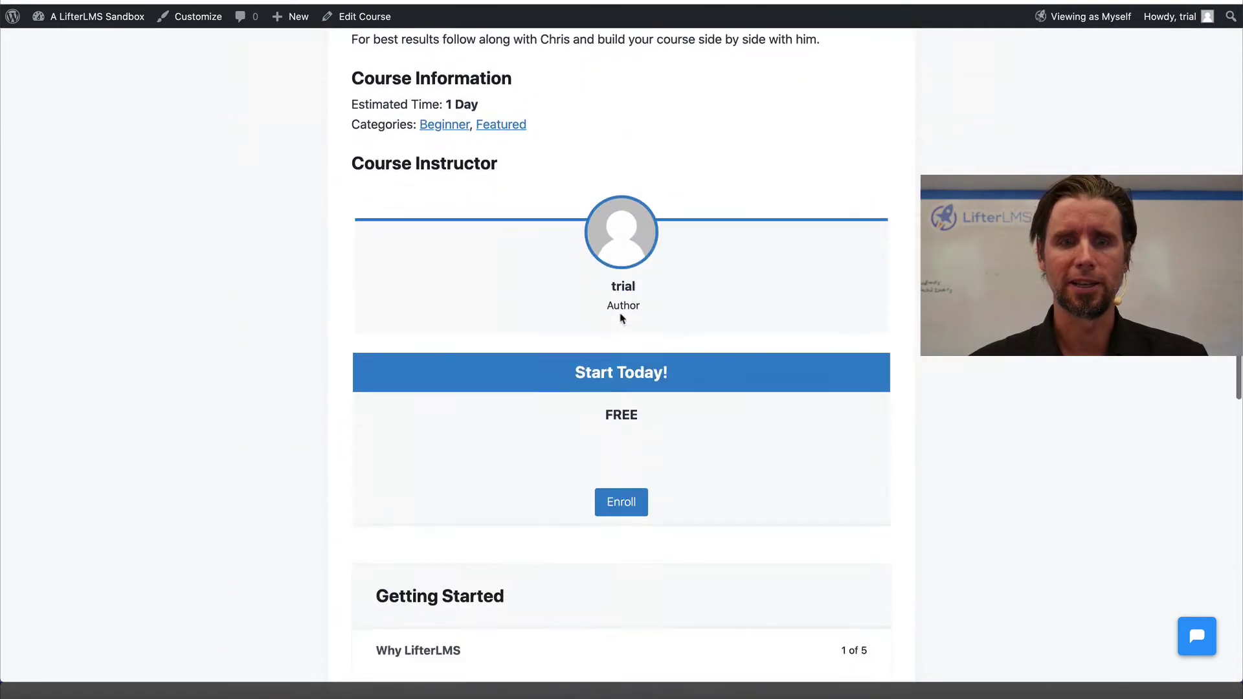
scroll(620, 313, "down", 2)
scroll(621, 313, "down", 2)
scroll(618, 320, "down", 3)
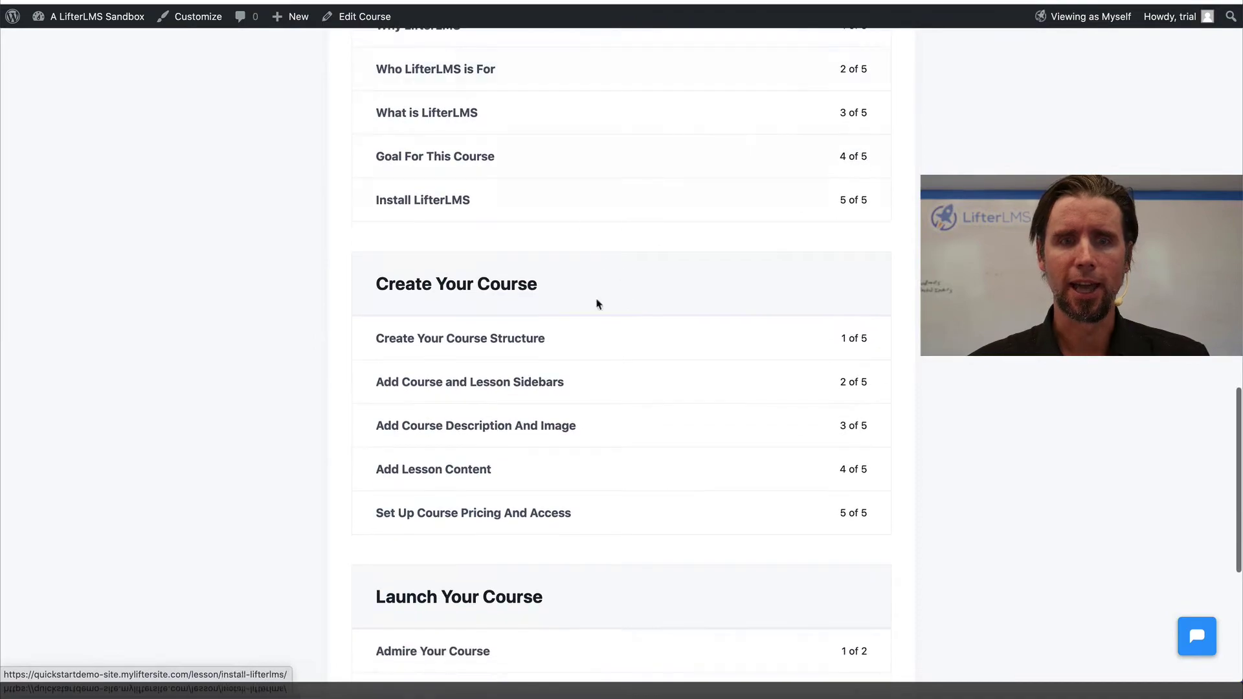
scroll(680, 255, "up", 5)
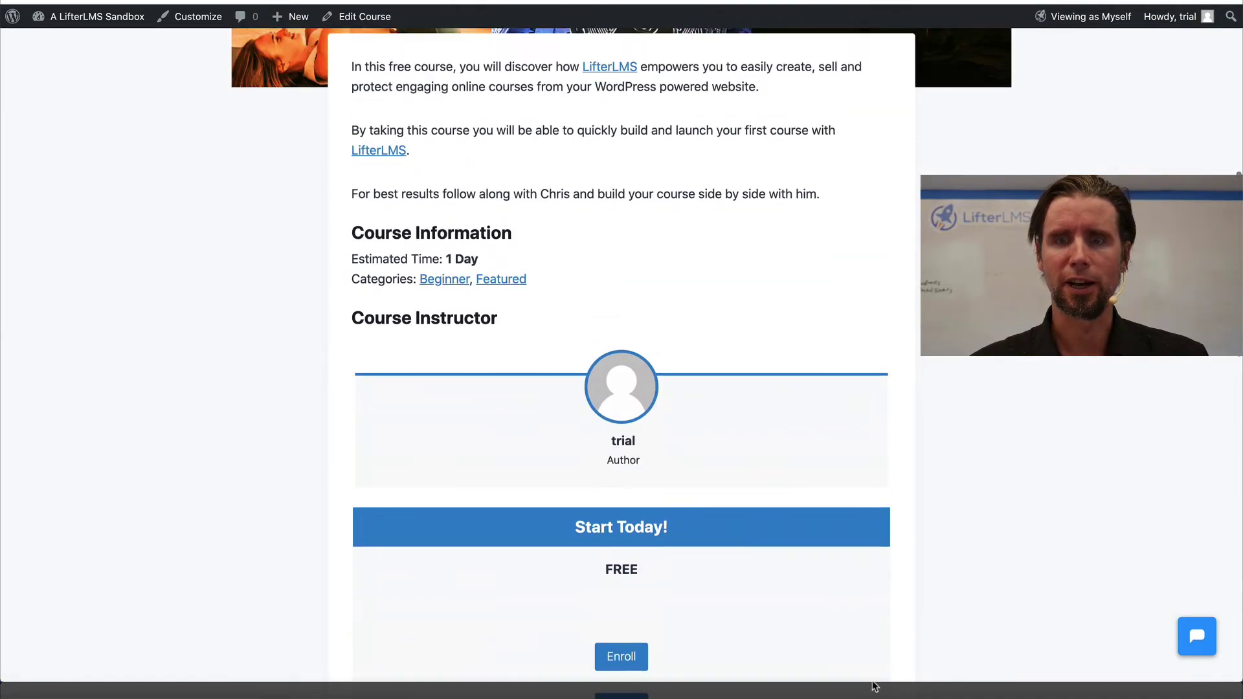
scroll(709, 223, "up", 6)
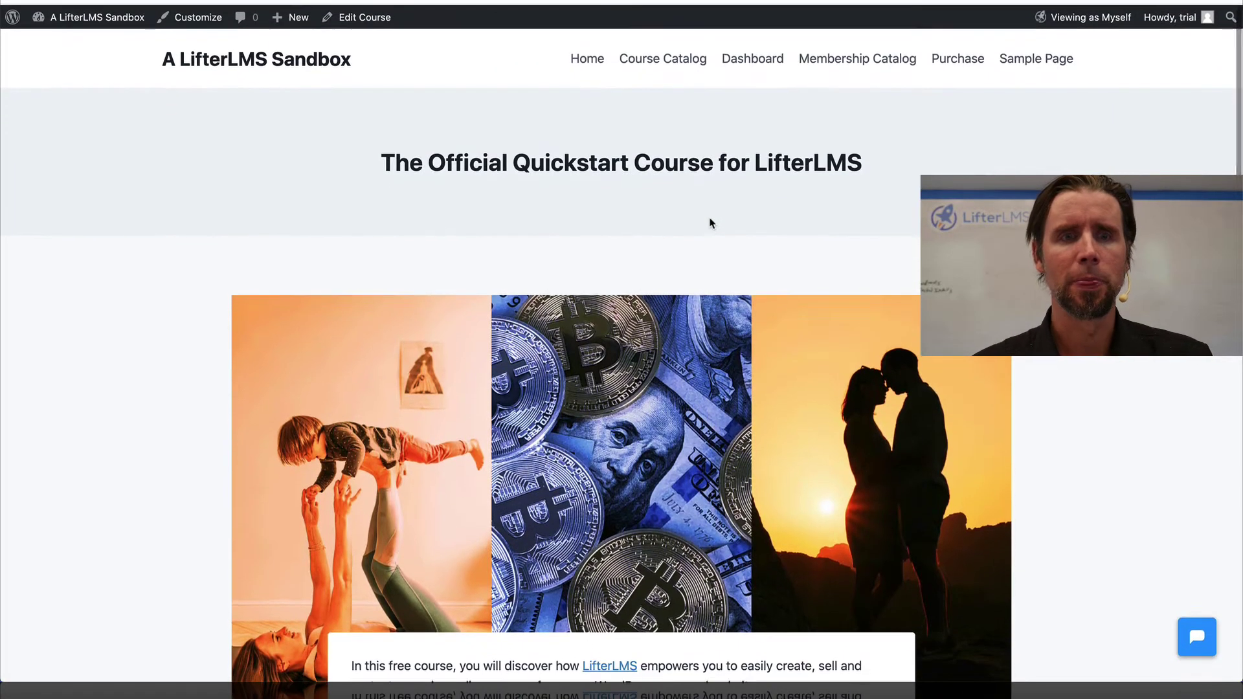
mouse_move(96, 17)
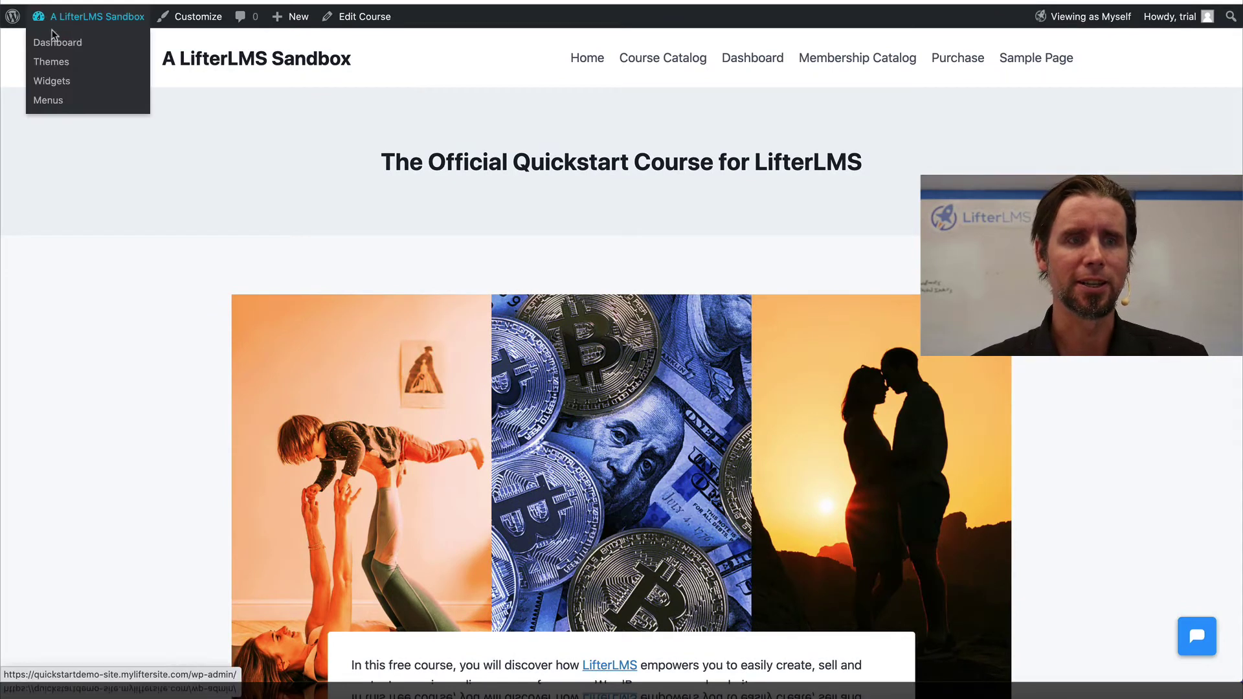
Open Appearance > Widgets from the dashboard and leave the Course Sidebar area expanded.
left_click(55, 46)
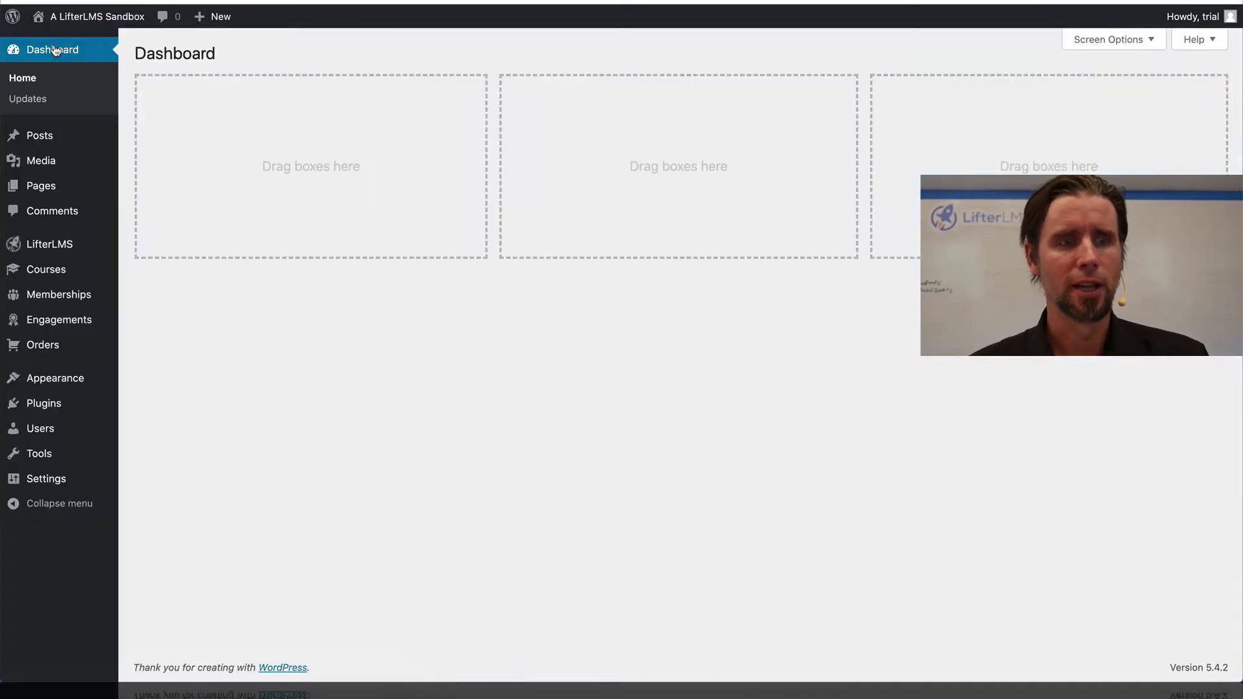
mouse_move(55, 378)
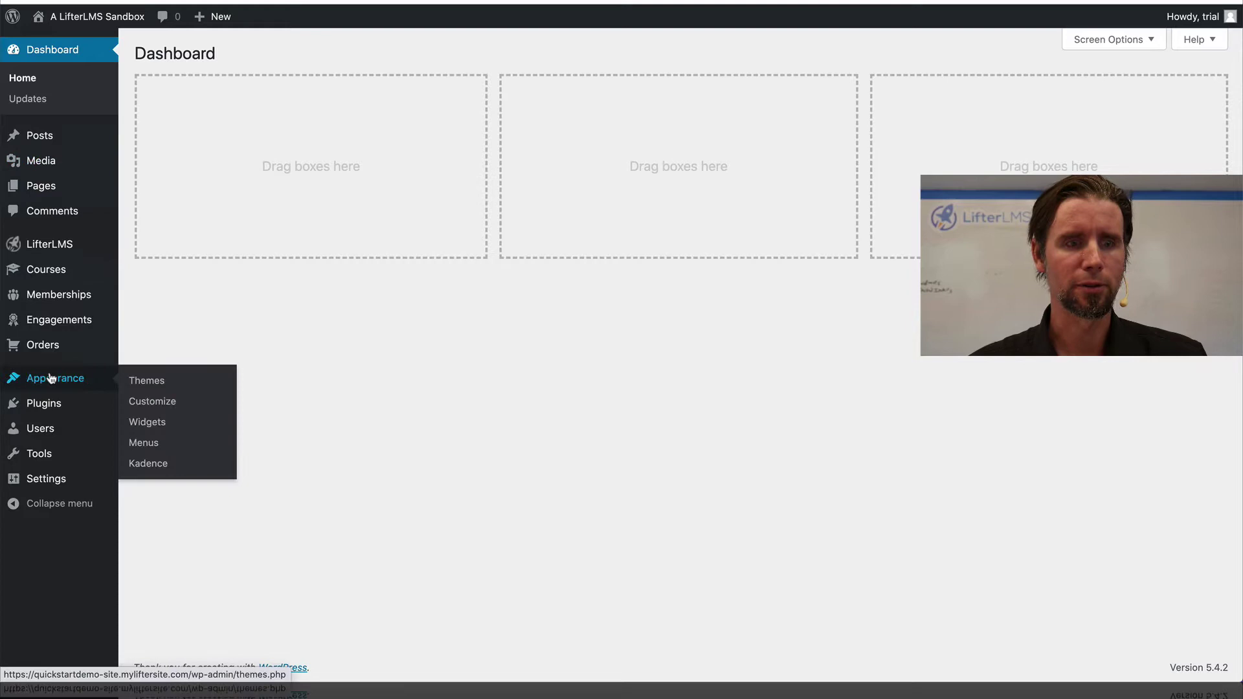
left_click(142, 430)
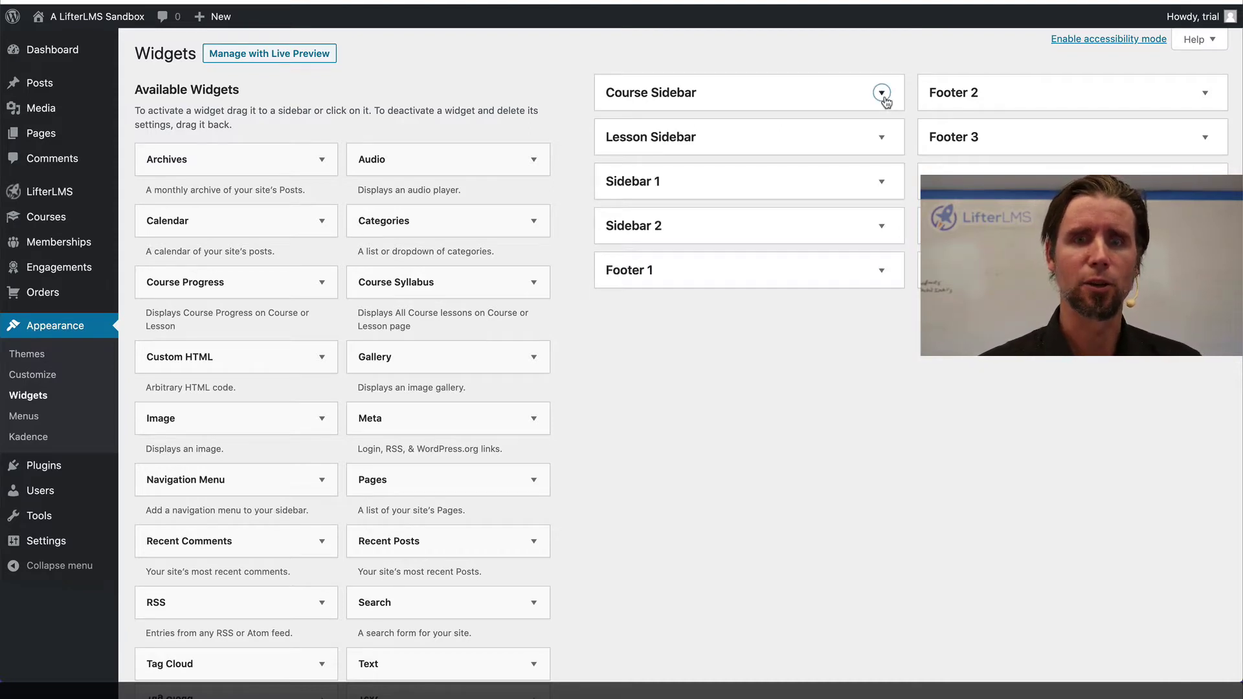
left_click(882, 198)
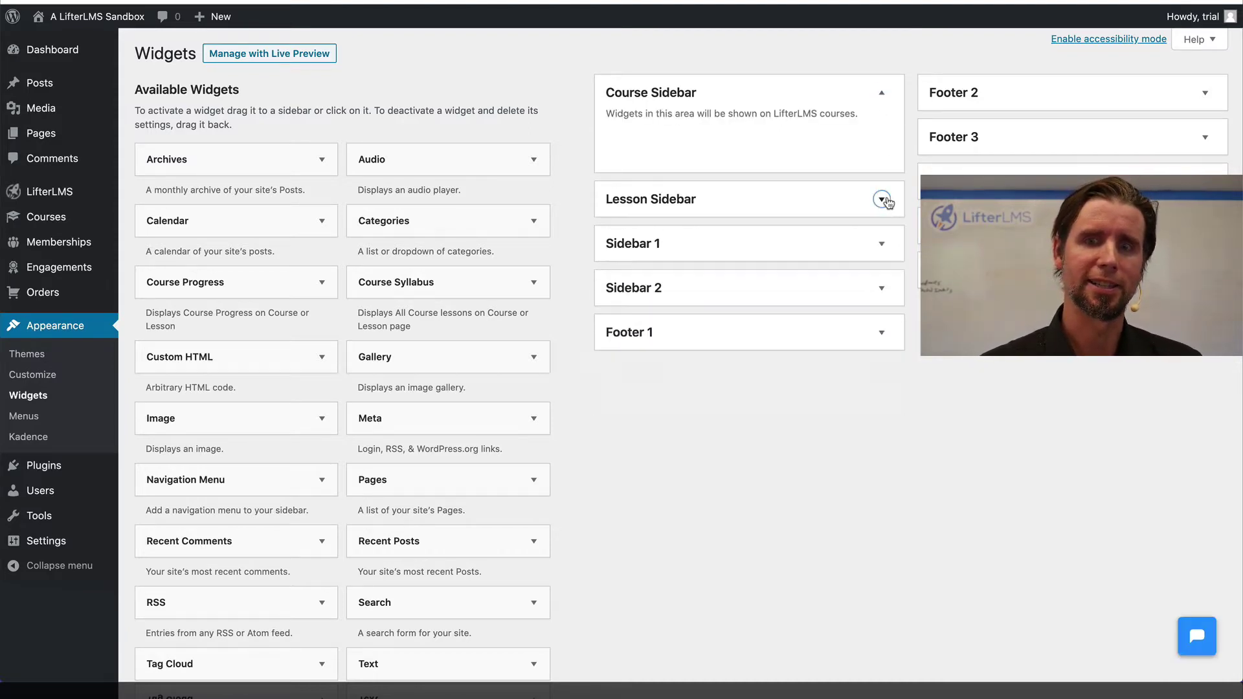
left_click(882, 199)
left_click(882, 103)
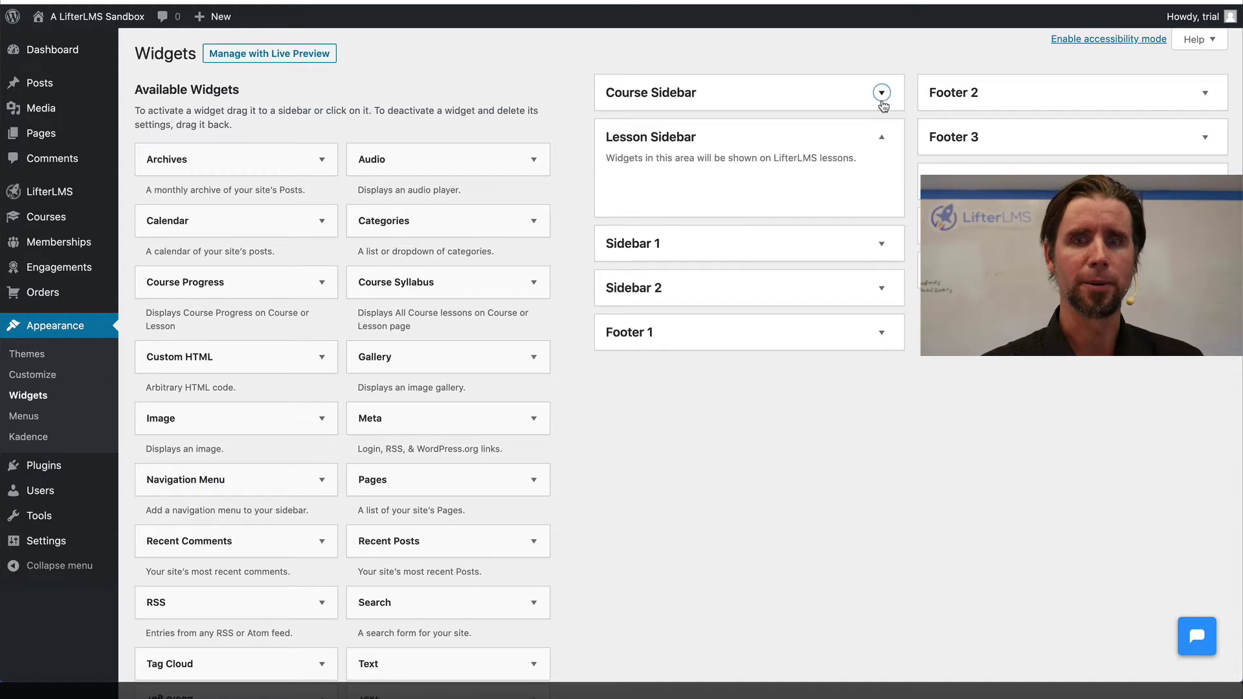
left_click(881, 136)
left_click(881, 94)
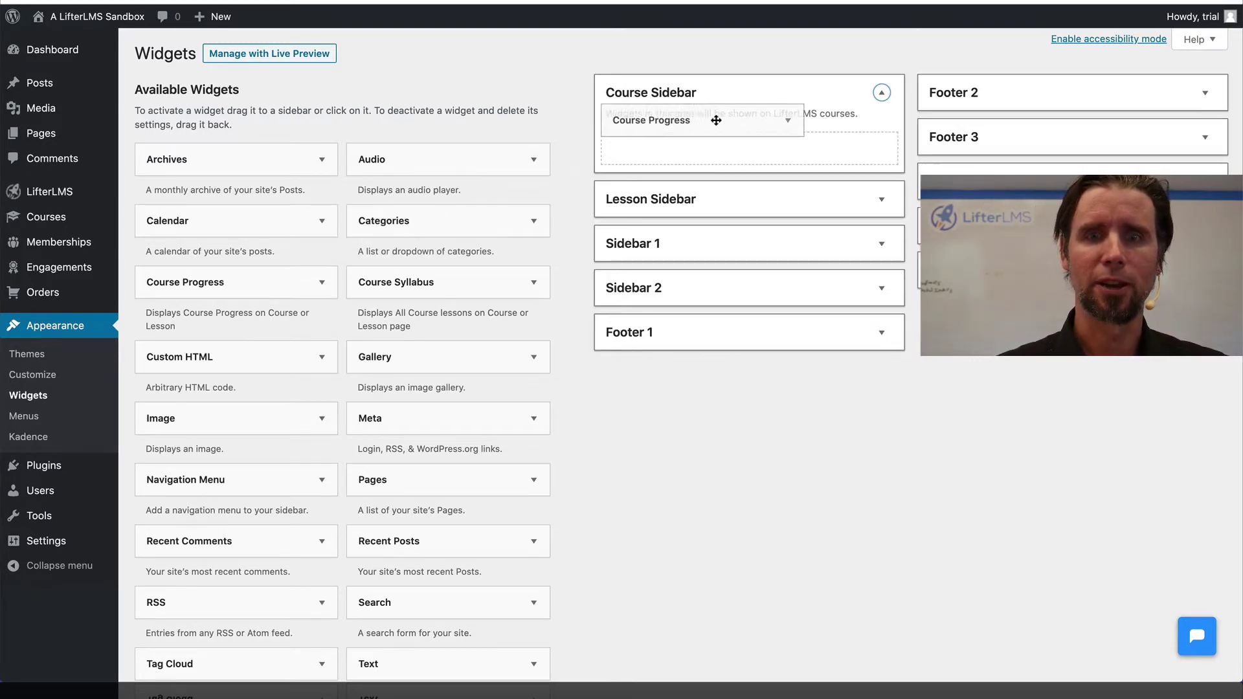
Add a Course Progress widget titled 'Progress' to the Course Sidebar, visible to non-enrolled students.
left_click_drag(249, 287, 680, 195)
left_click(652, 197)
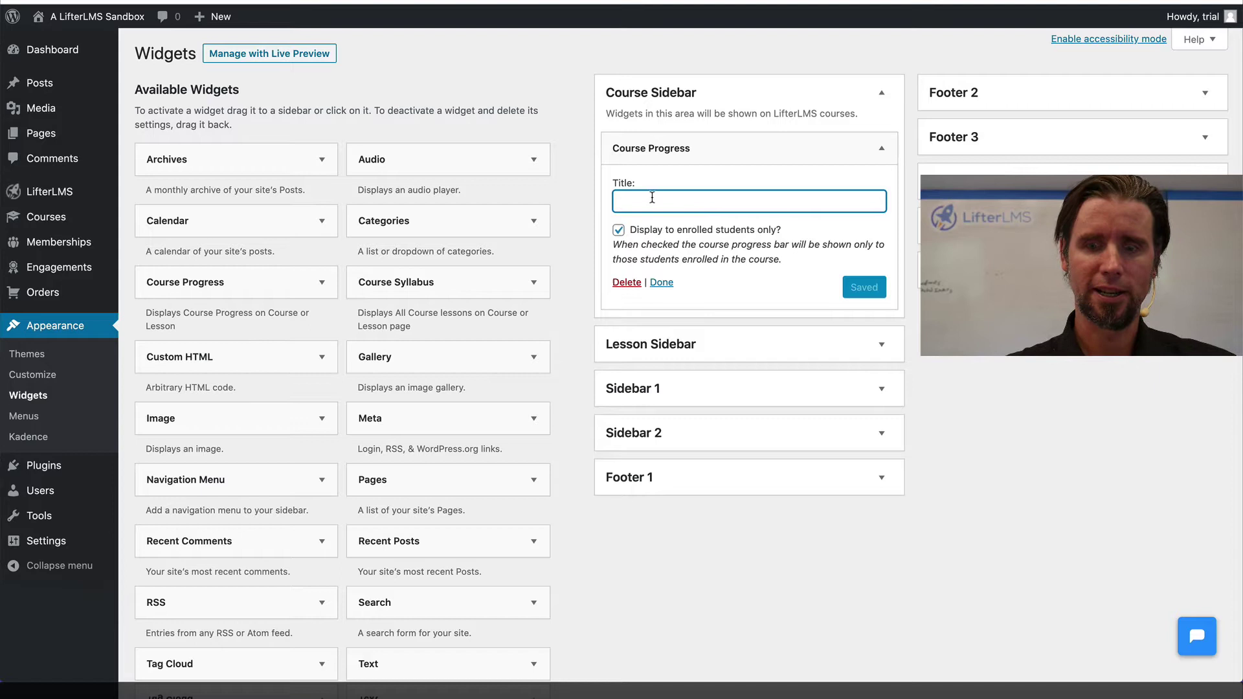
type("Progress")
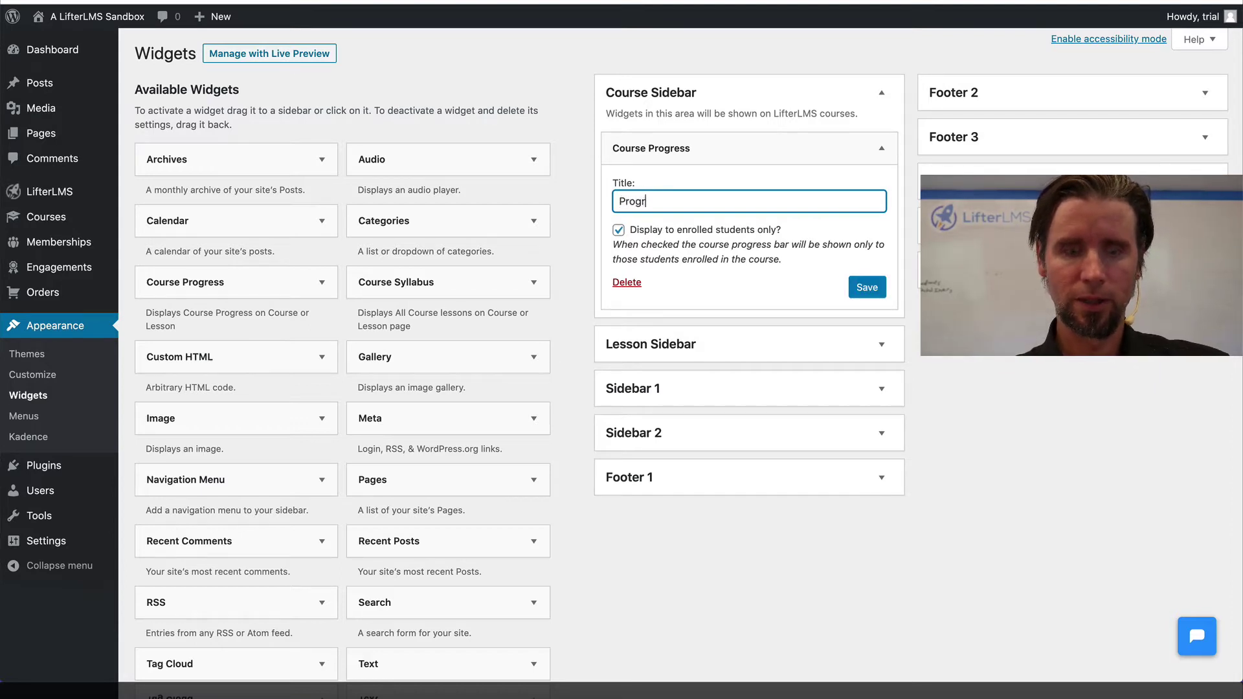
left_click(627, 239)
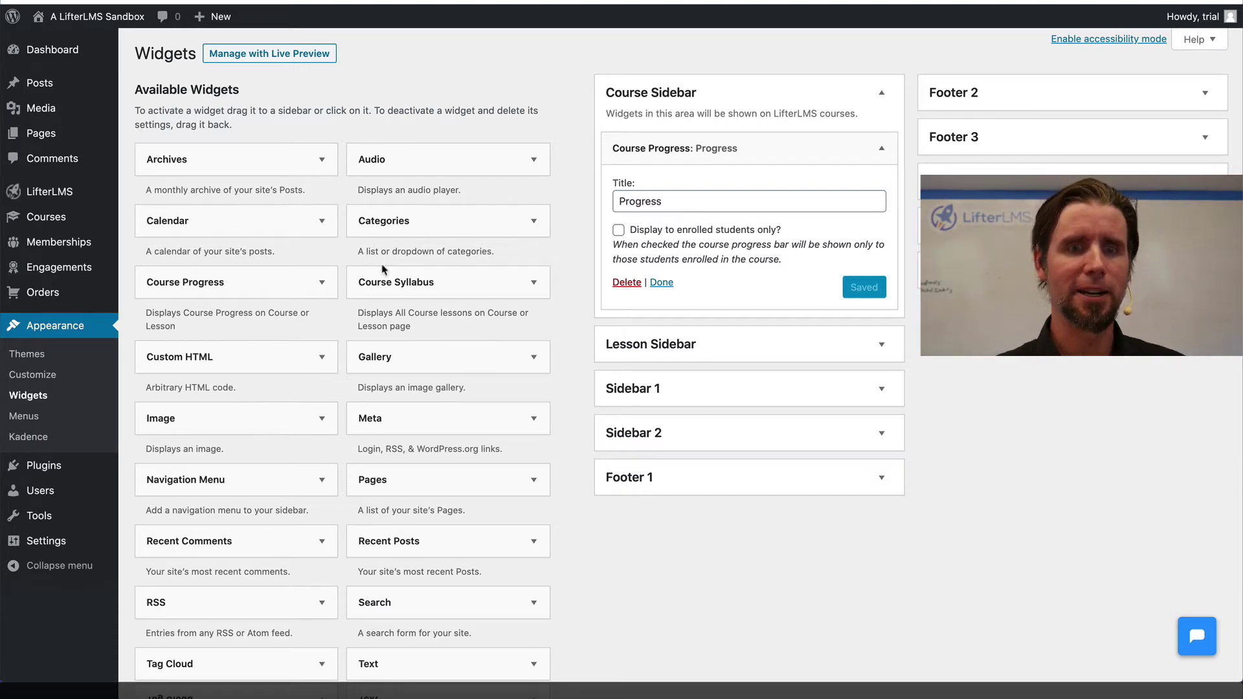
Add a Course Syllabus widget titled 'Lessons' to the Course Sidebar and save it.
mouse_move(365, 282)
left_mouse_down()
mouse_move(640, 204)
mouse_move(639, 326)
left_mouse_up()
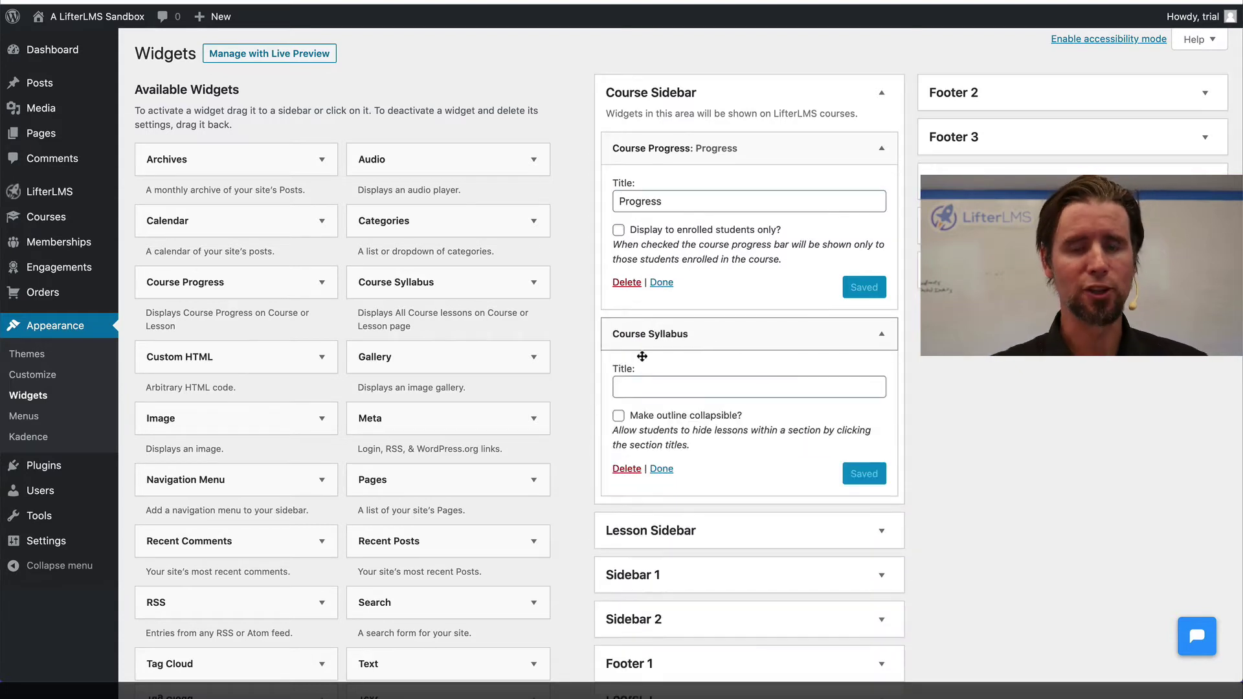
left_click(637, 388)
type("Lessons")
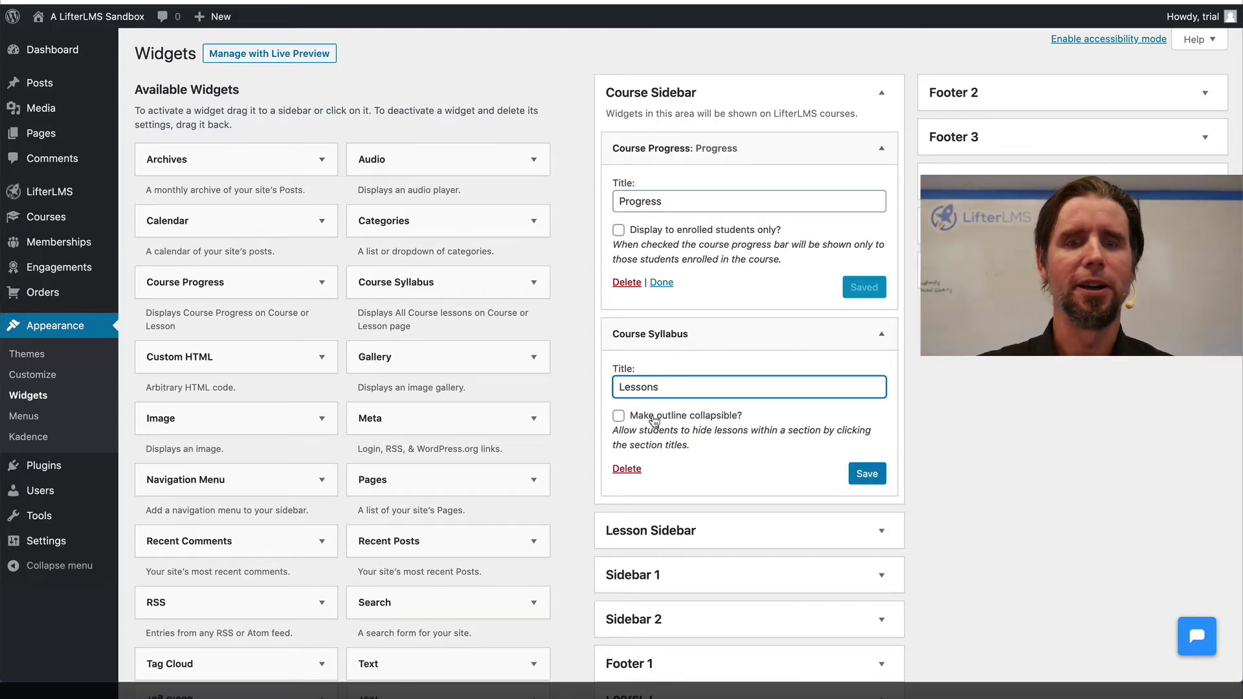
left_click(868, 475)
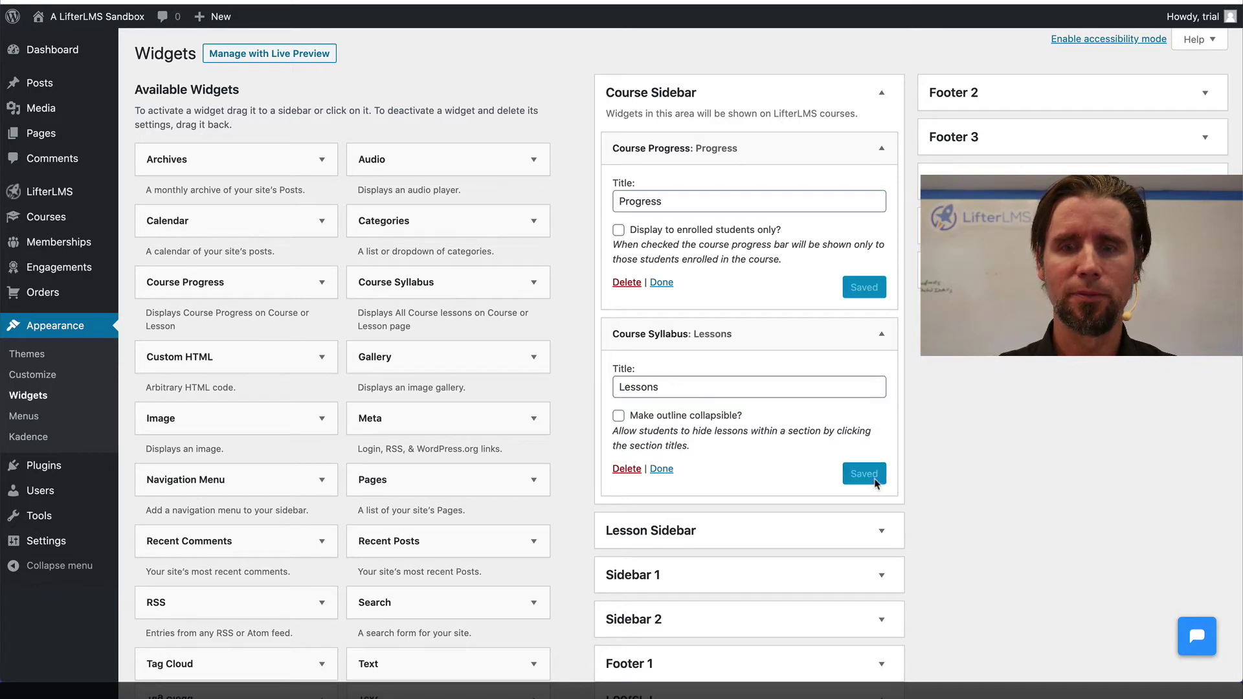
scroll(874, 437, "down", 1)
left_click(882, 417)
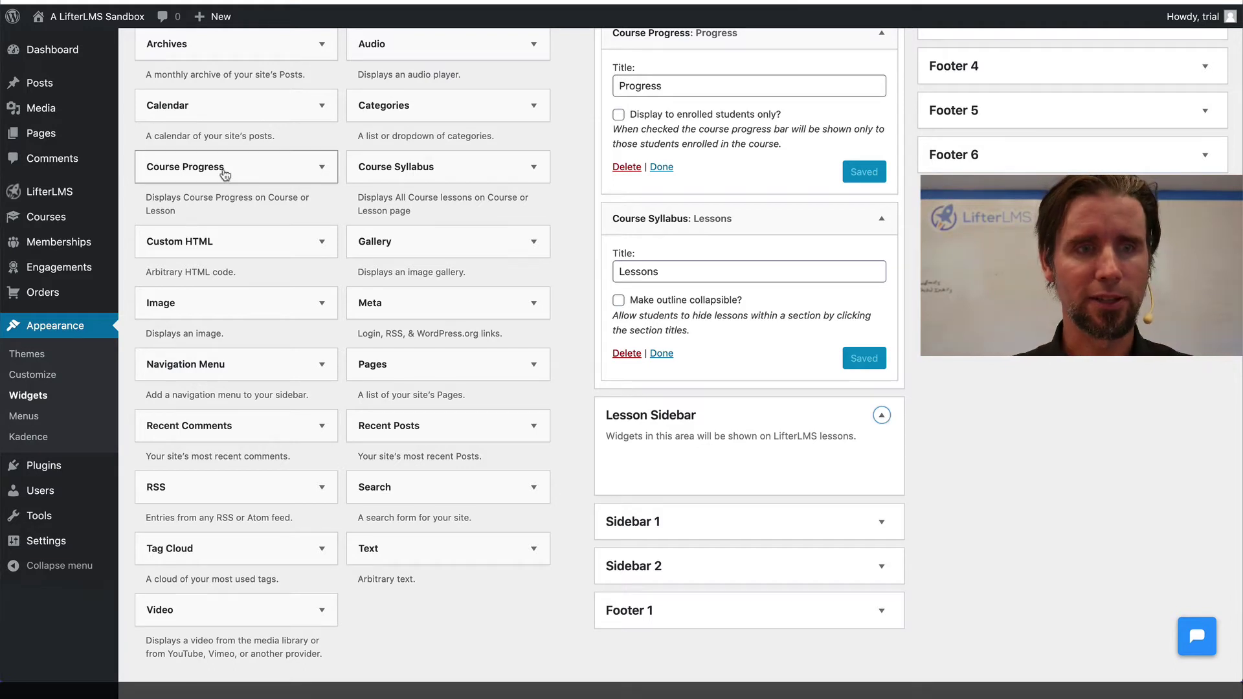
Add a Course Progress widget titled 'Progress' to the Lesson Sidebar and save it.
left_click_drag(225, 173, 697, 467)
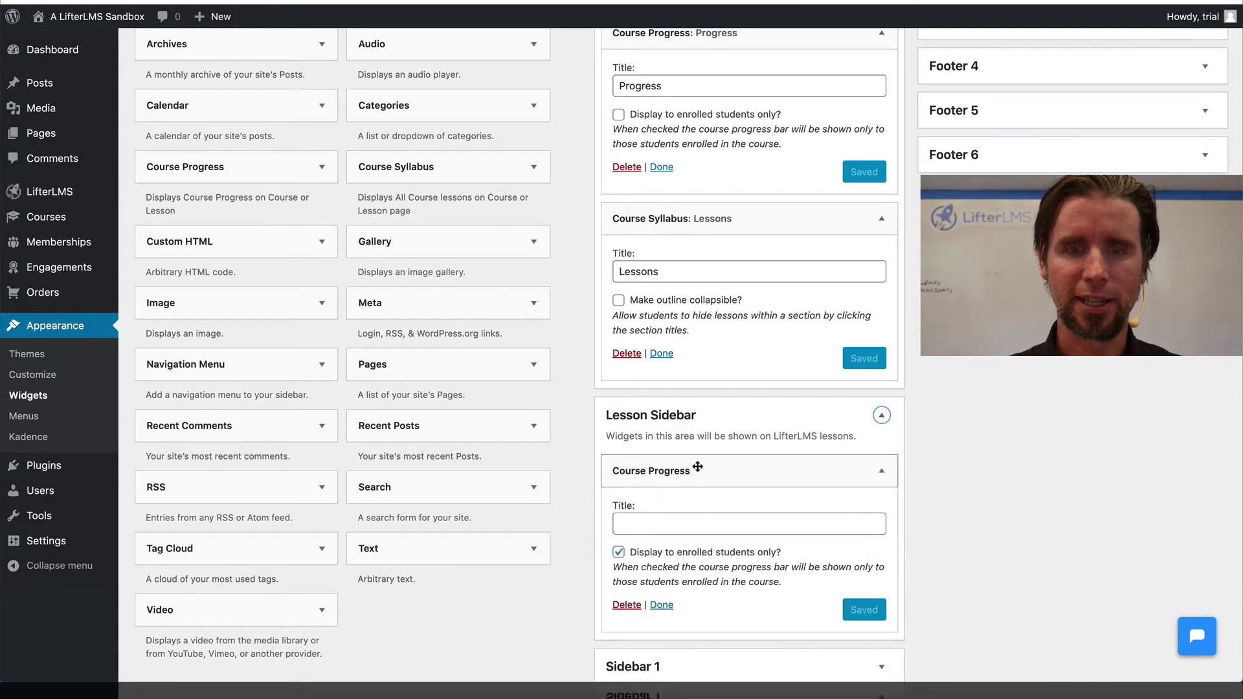
left_click(642, 531)
type("Progress")
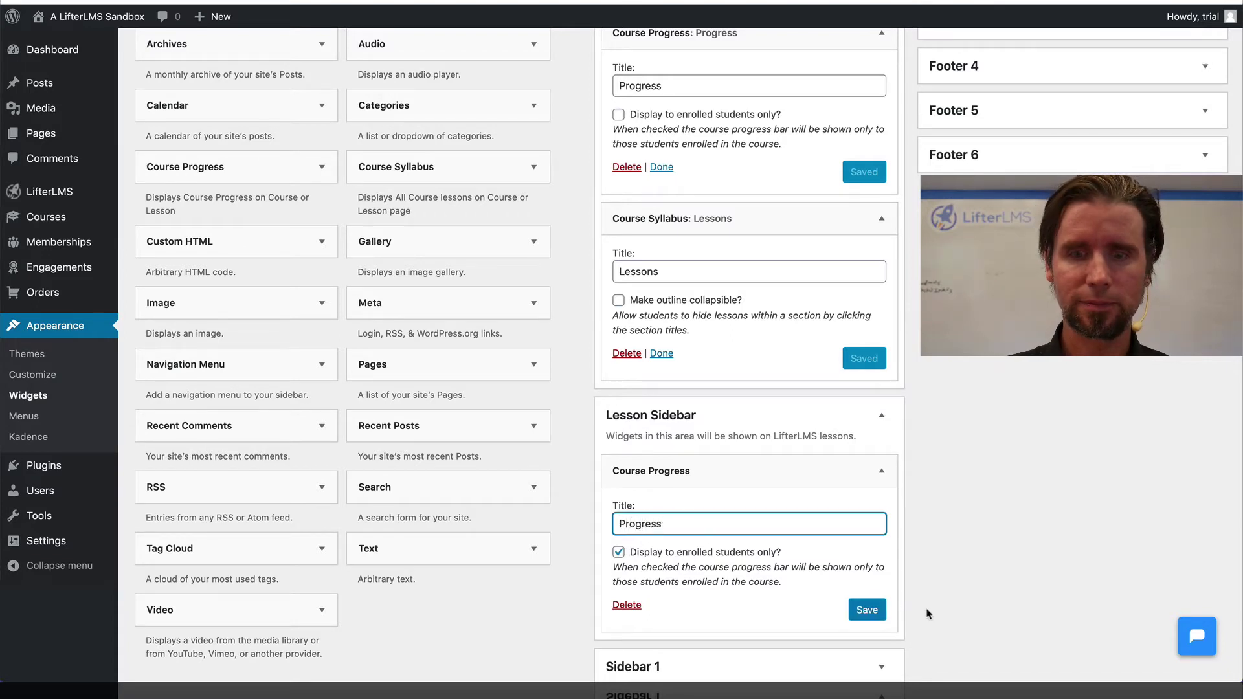
left_click(881, 612)
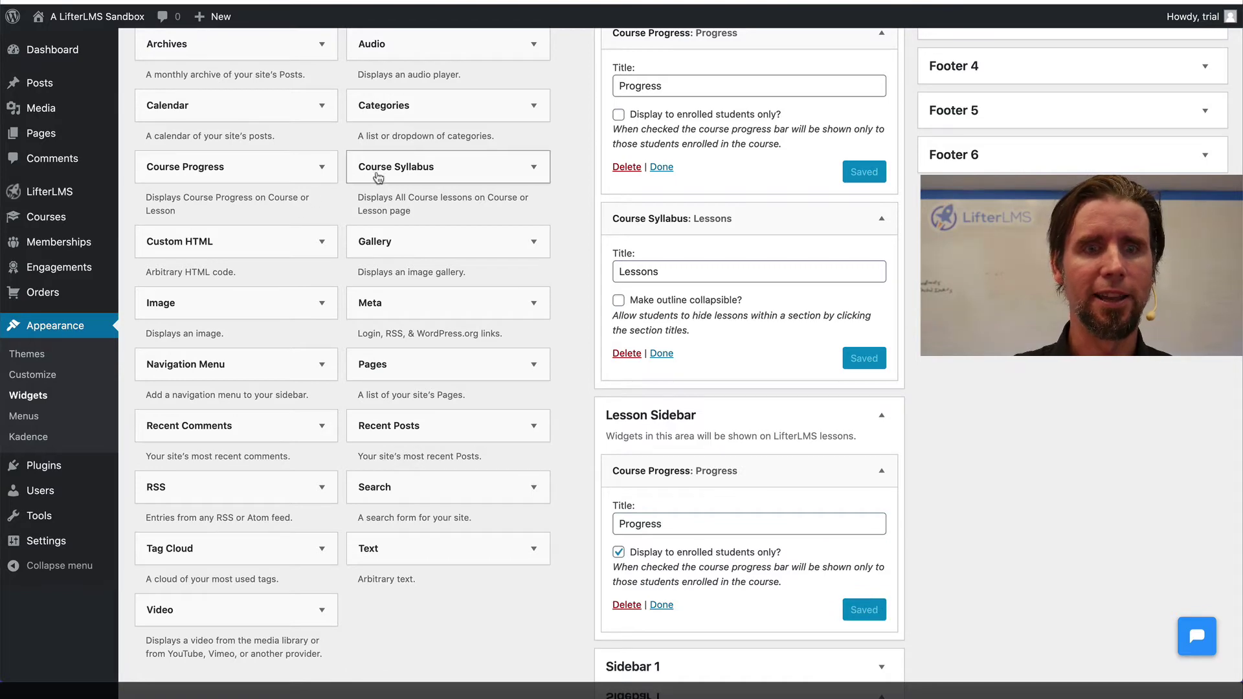
Add a 'Lessons' Course Syllabus widget to the Lesson Sidebar, collapsible with open/close-all toggles.
left_click_drag(369, 176, 618, 641)
scroll(618, 558, "down", 5)
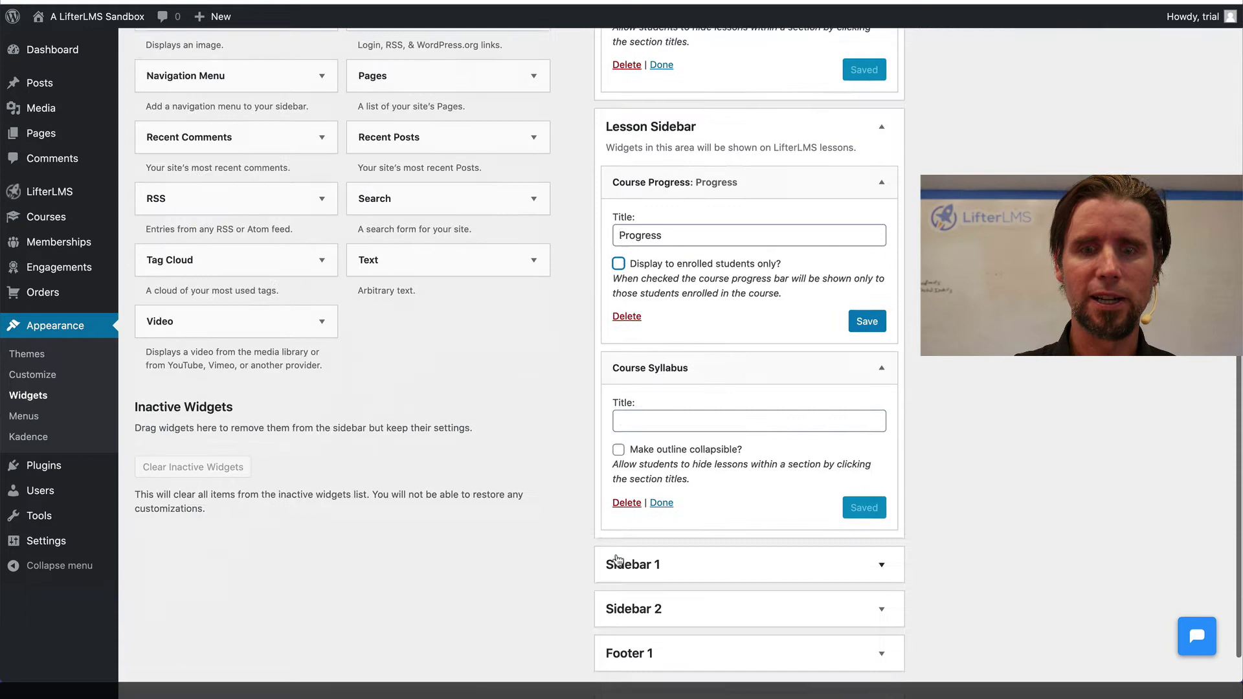
scroll(622, 487, "down", 1)
left_click(641, 382)
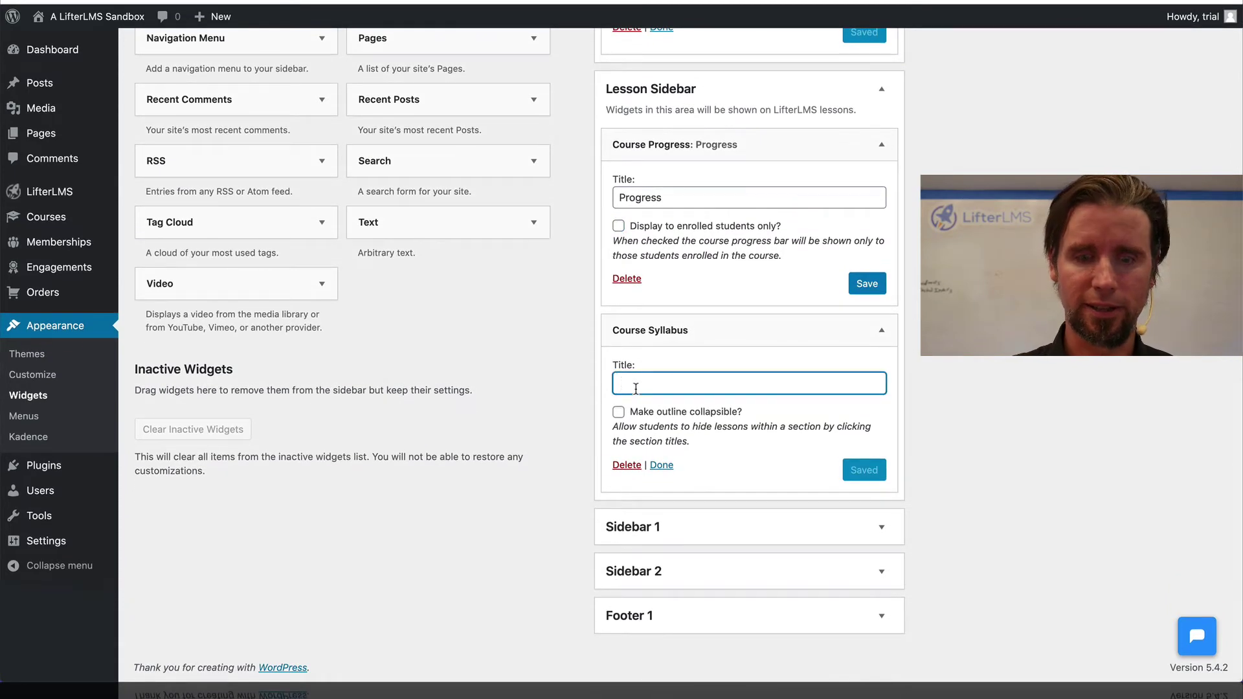
type("Lessons")
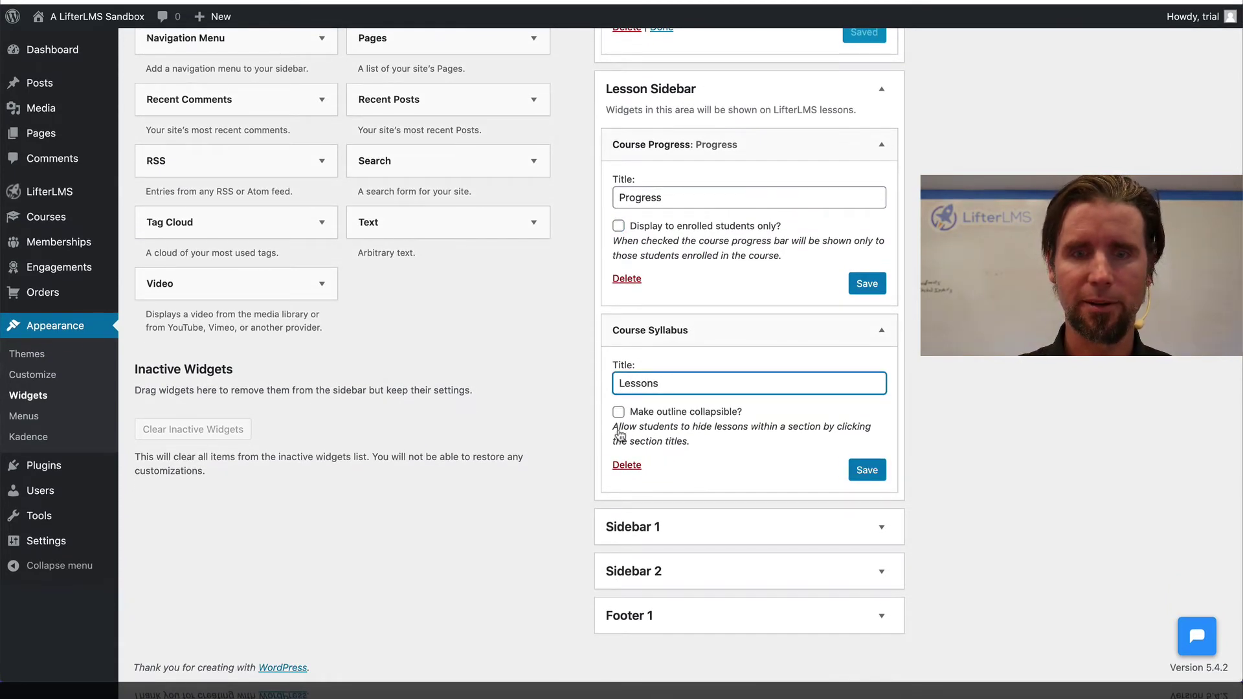
left_click(619, 412)
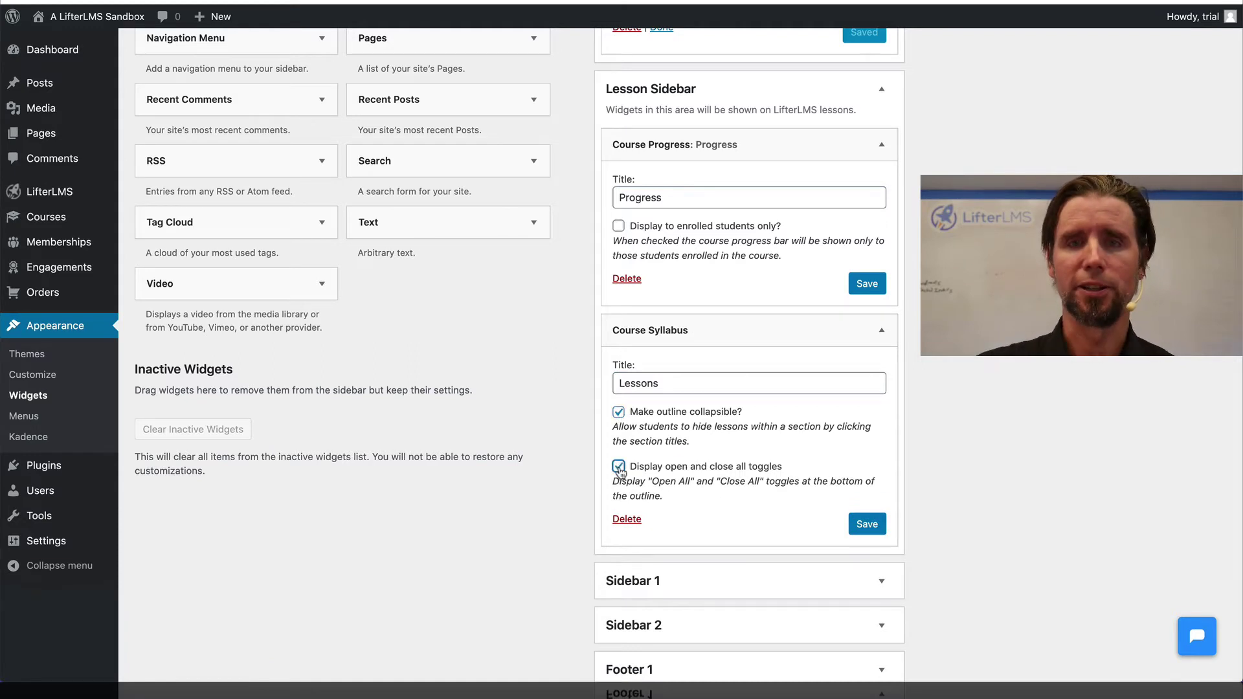
left_click(868, 524)
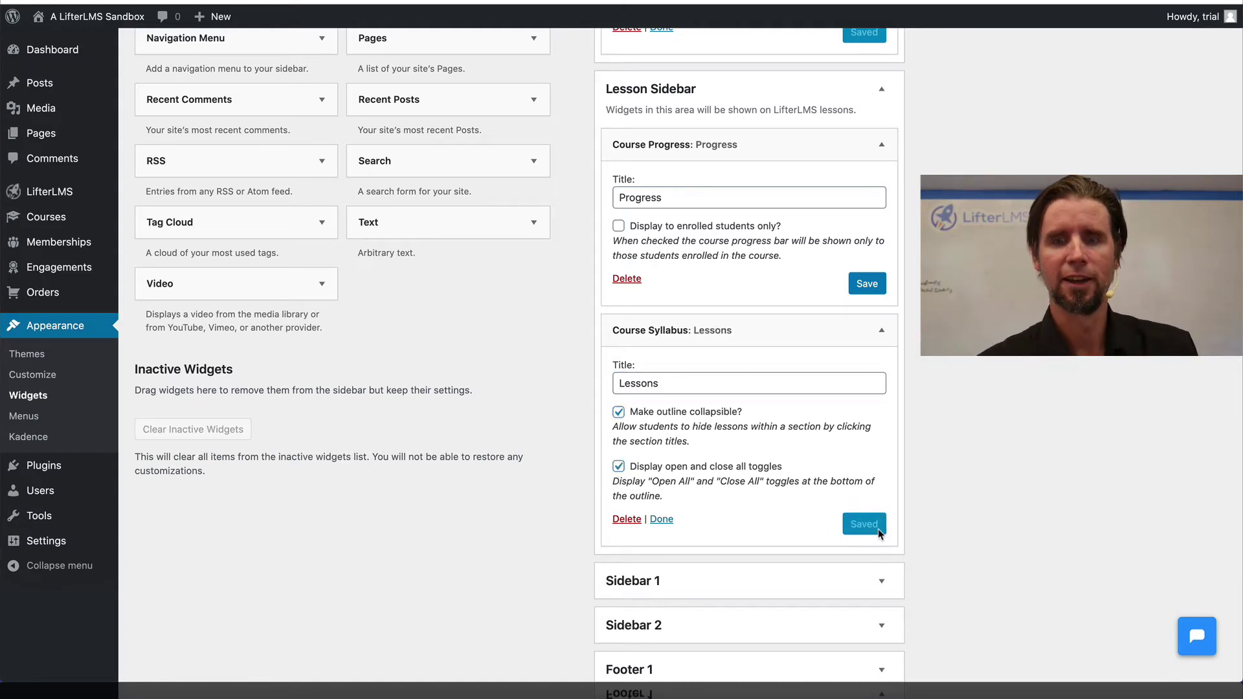
scroll(877, 532, "up", 2)
scroll(877, 533, "up", 3)
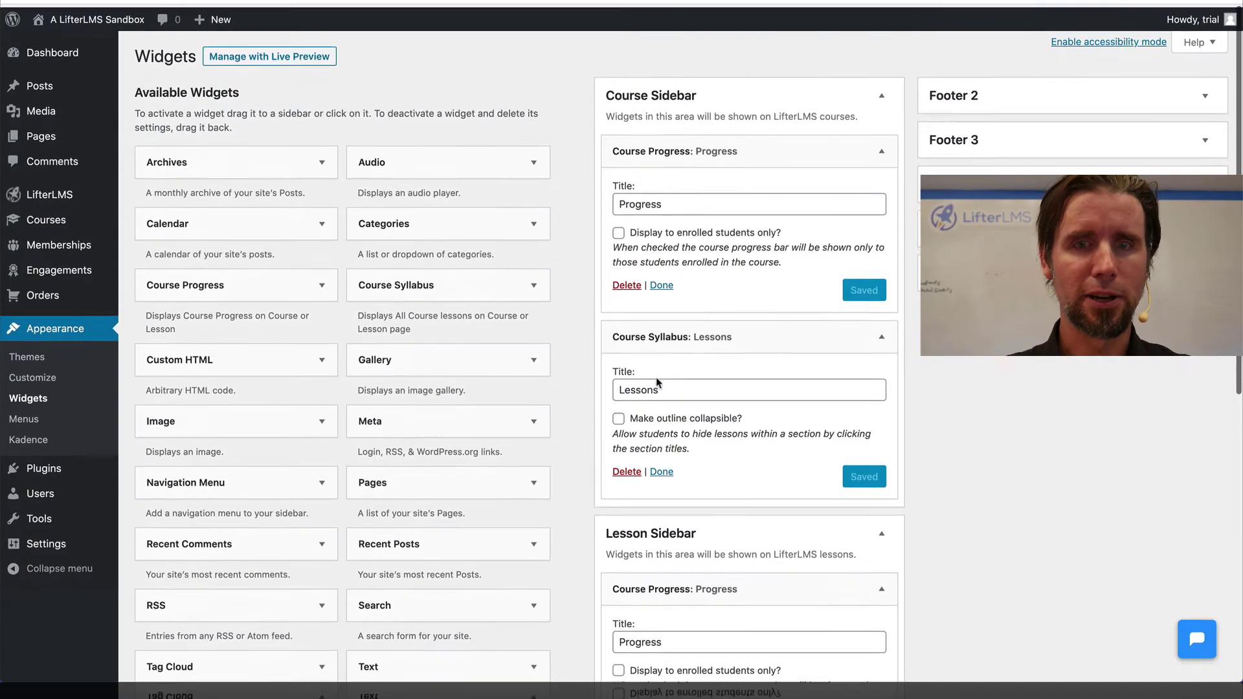
Cancel leaving the Widgets screen and save the Lesson Sidebar's Progress widget.
left_click(102, 44)
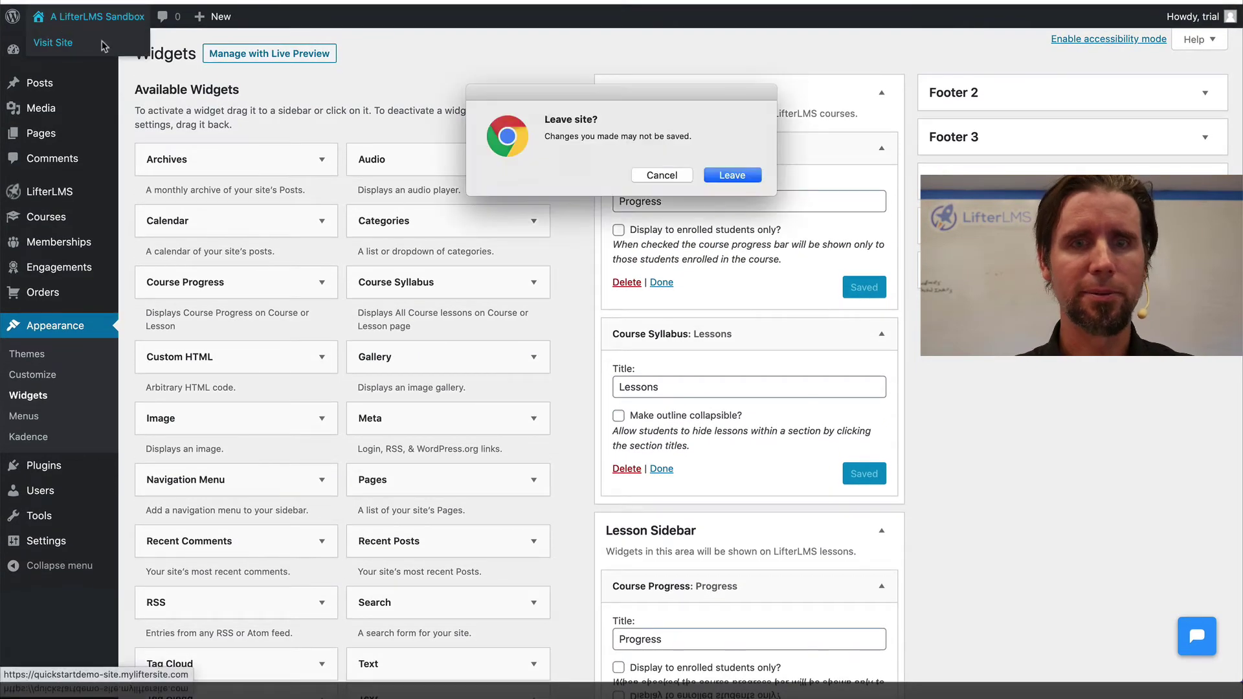
left_click(640, 177)
scroll(753, 327, "down", 1)
scroll(754, 327, "down", 4)
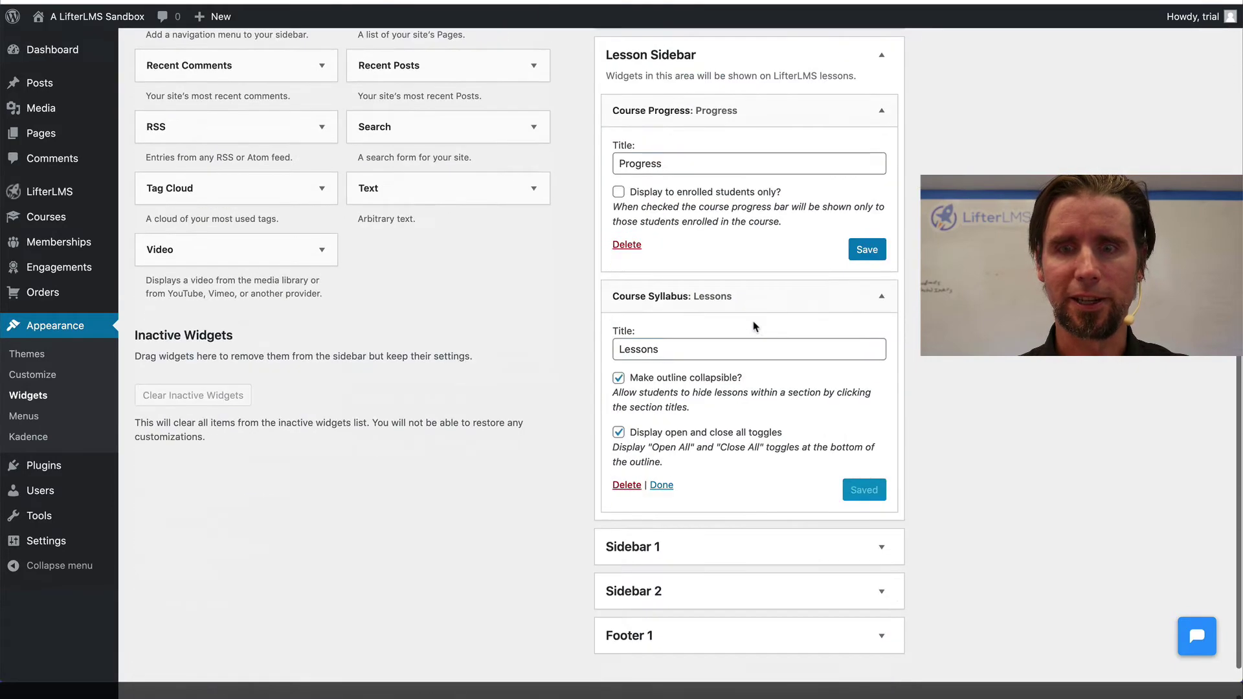
left_click(870, 250)
scroll(870, 251, "up", 5)
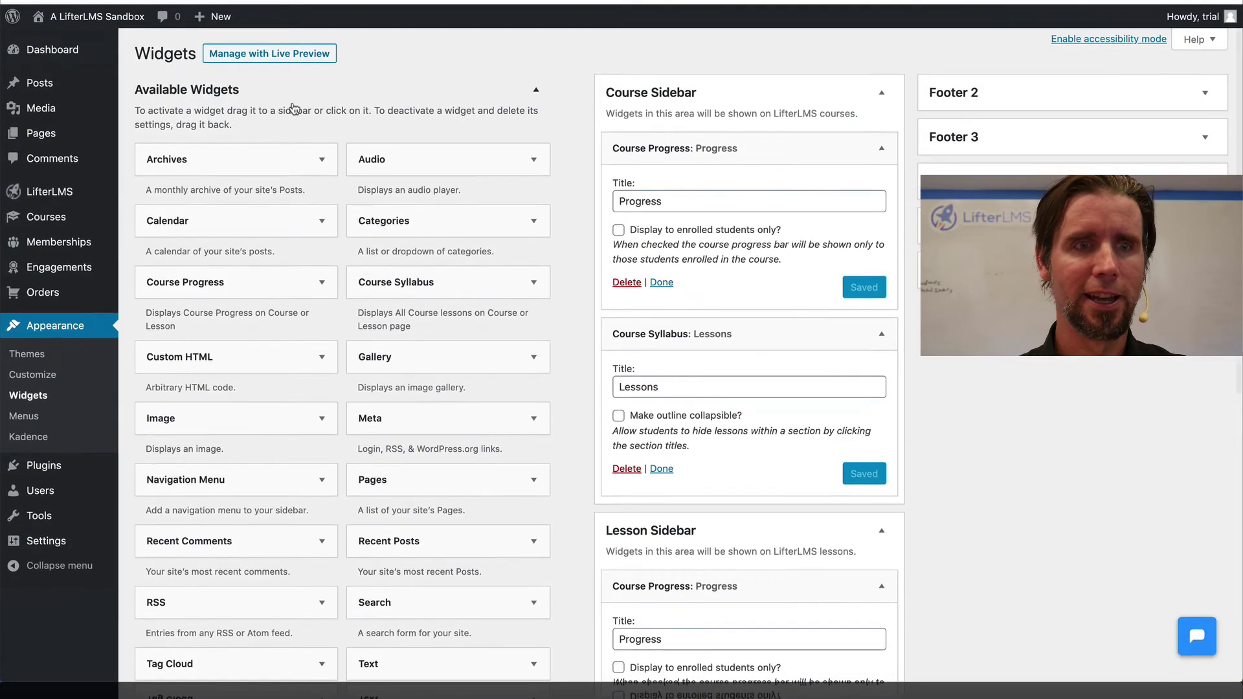
Open The Official Quickstart Course from the live site's Course Catalog.
left_click(65, 46)
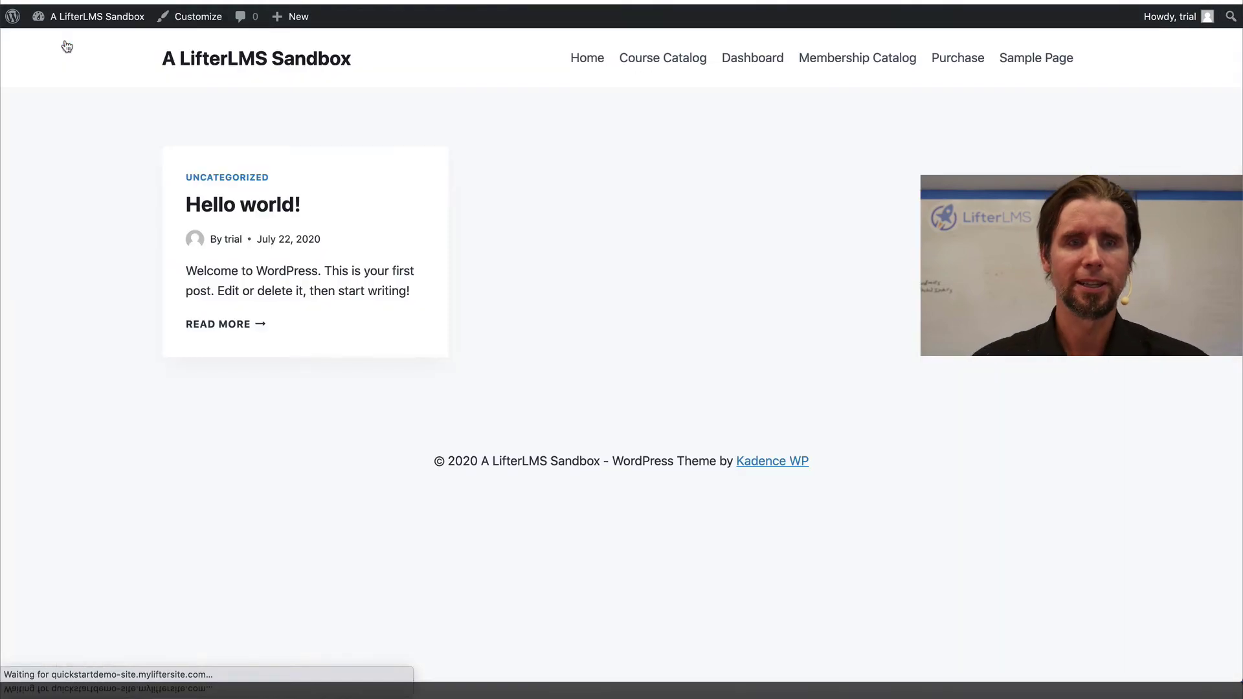
left_click(671, 57)
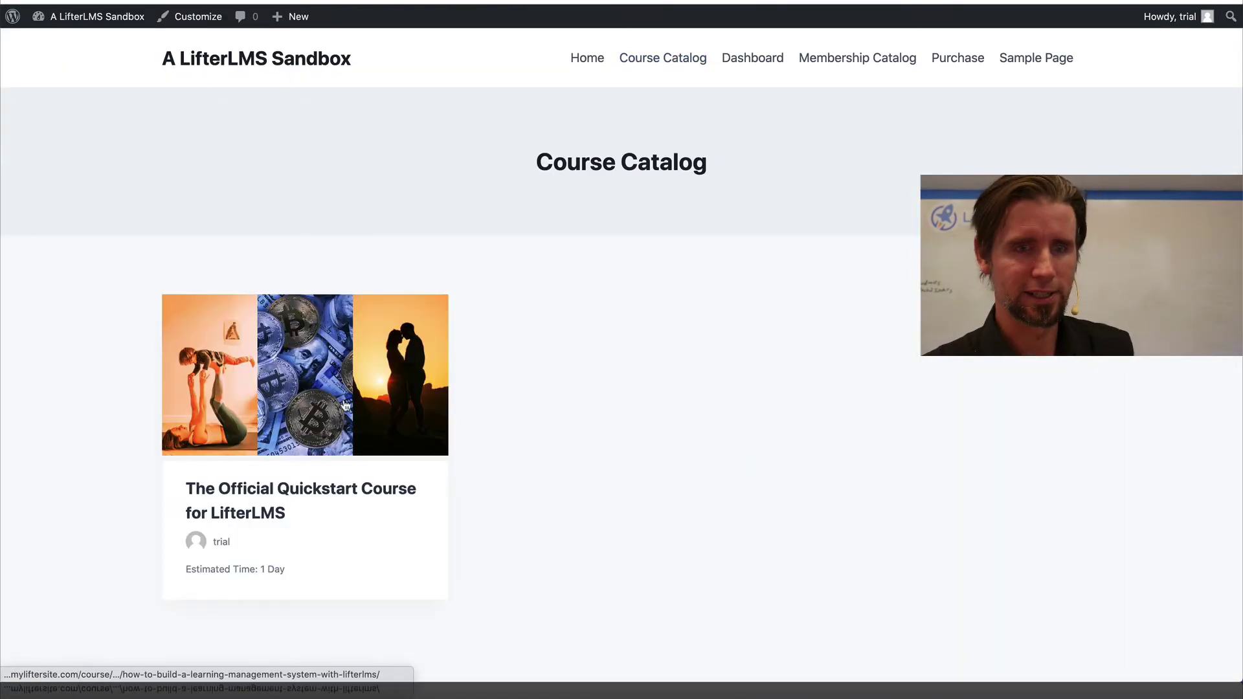
left_click(305, 470)
scroll(989, 439, "down", 5)
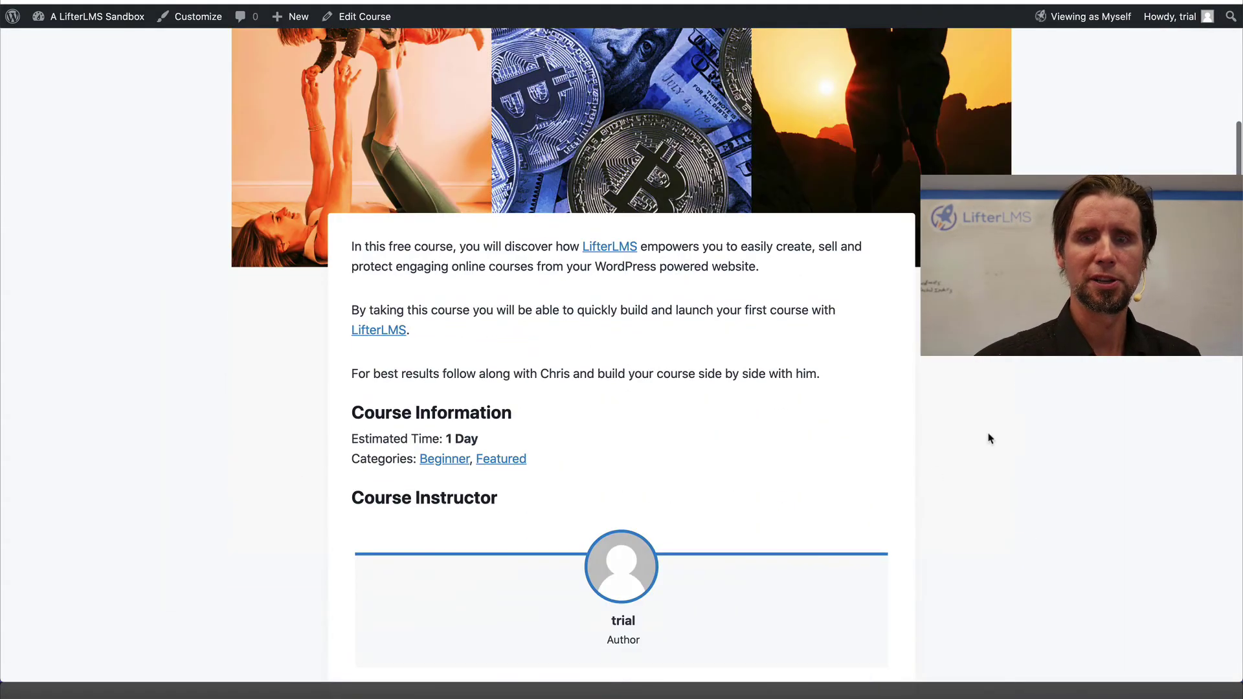
scroll(1108, 489, "down", 7)
scroll(1109, 489, "down", 5)
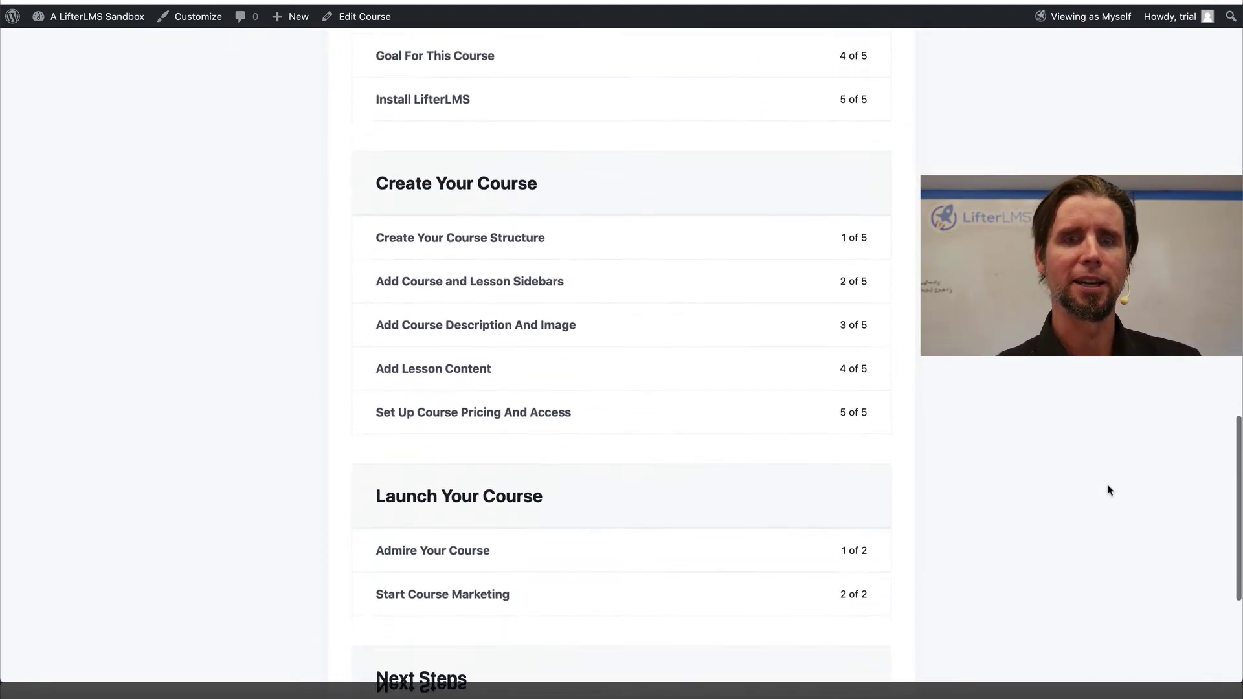
scroll(1108, 490, "down", 1)
scroll(1109, 490, "up", 10)
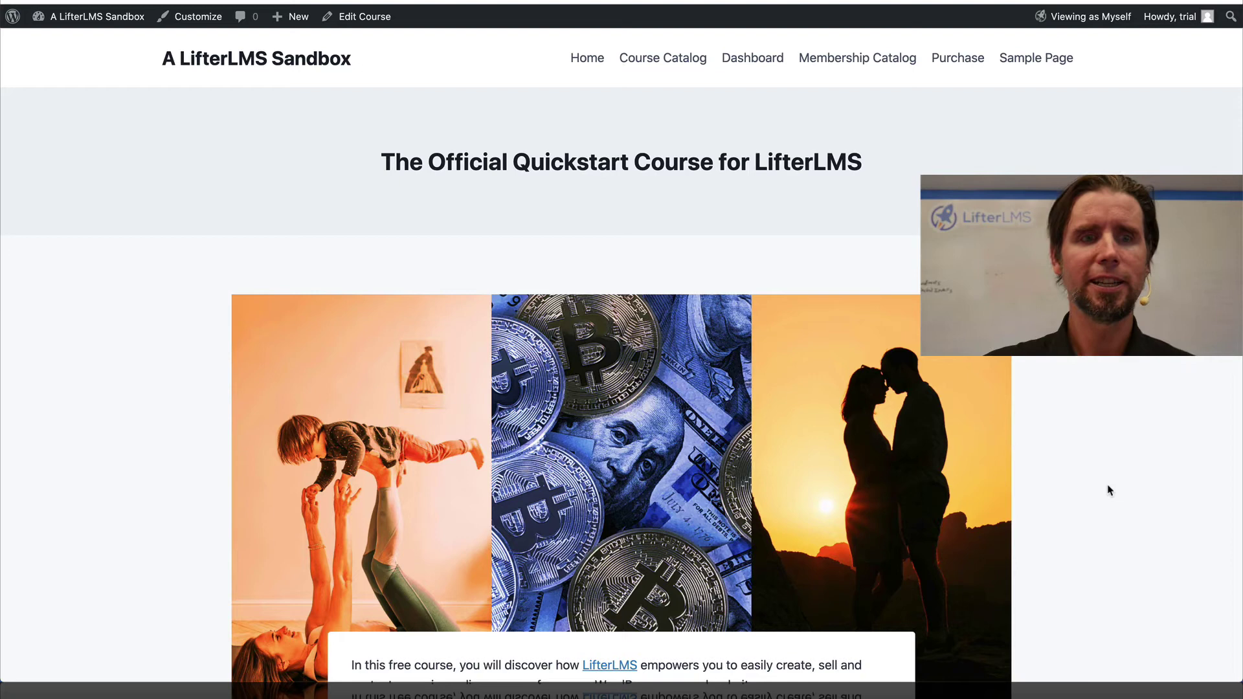
mouse_move(96, 16)
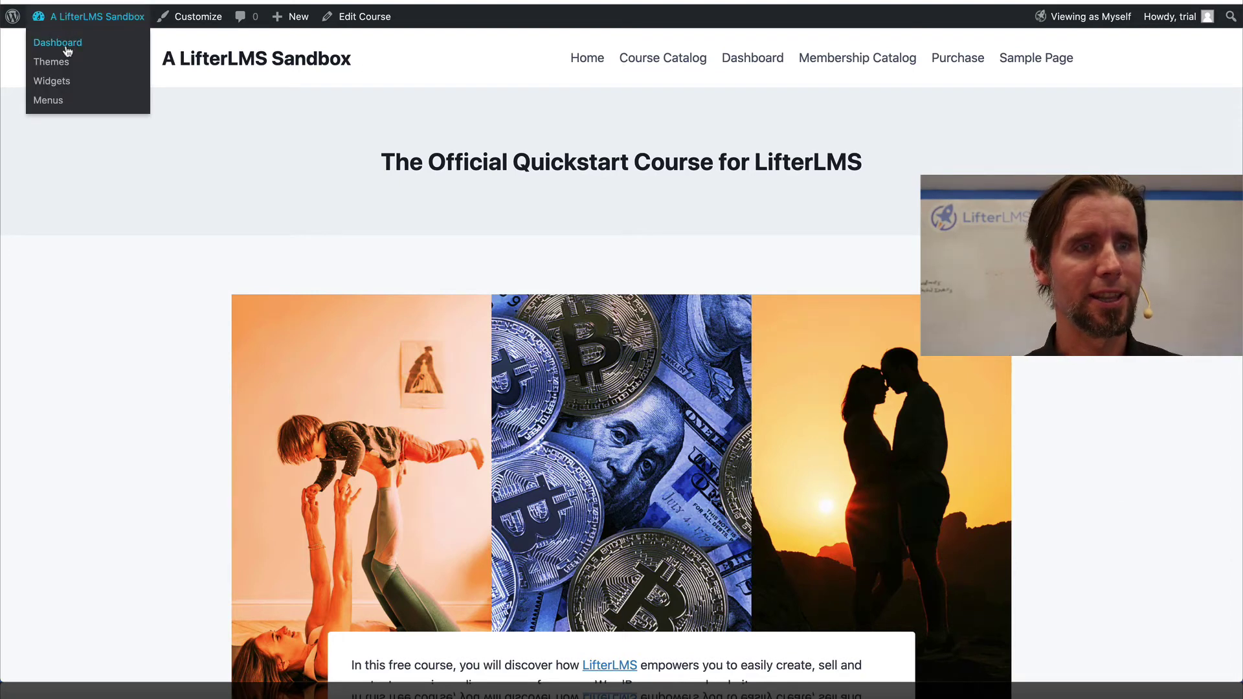
Open the Customizer's LifterLMS section and preview the Quickstart course through Course Catalog.
left_click(66, 51)
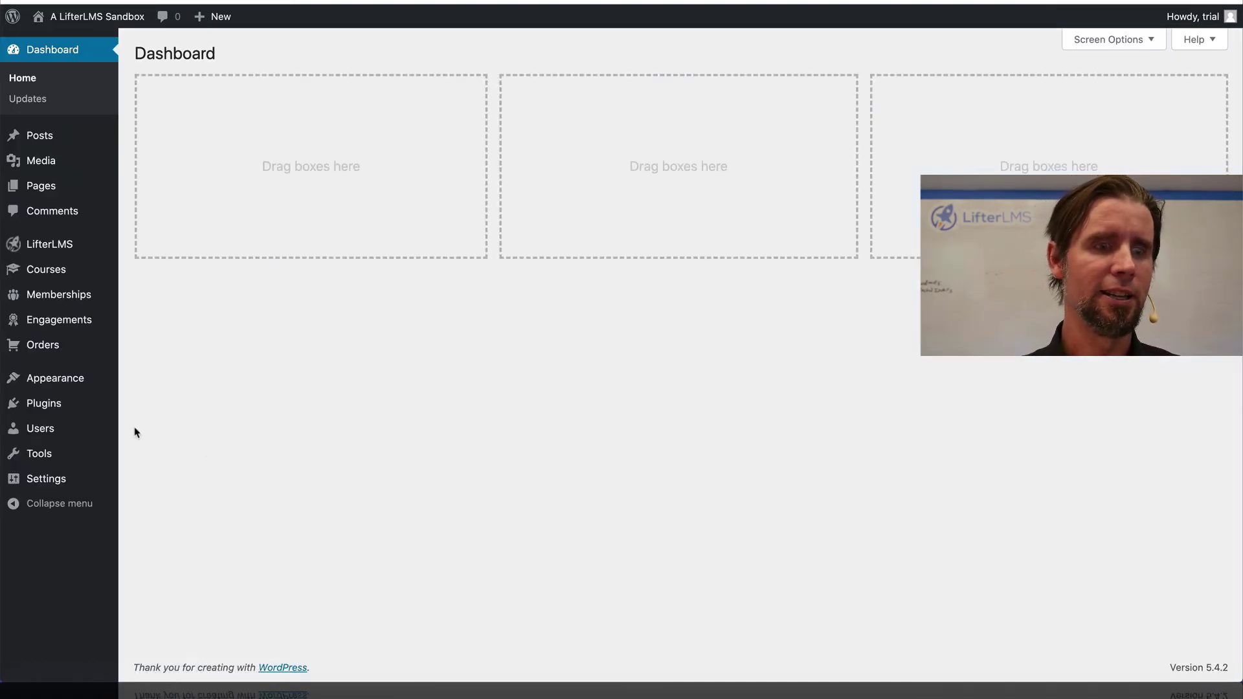
mouse_move(55, 378)
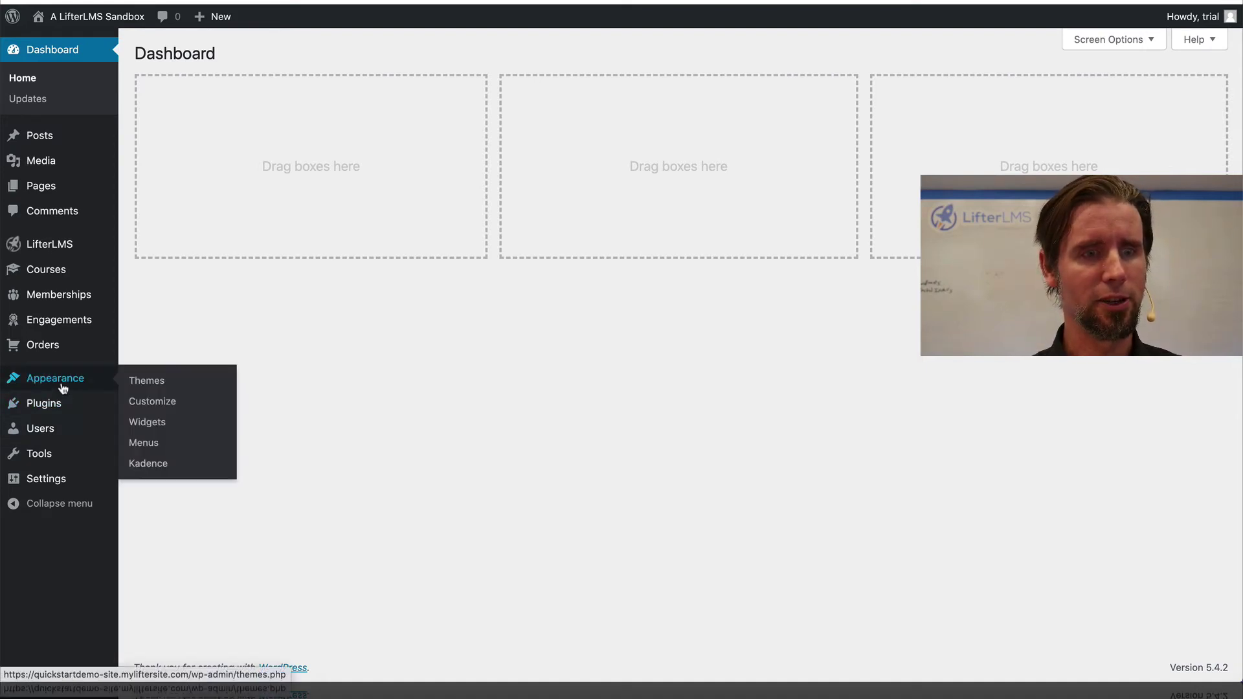
left_click(145, 401)
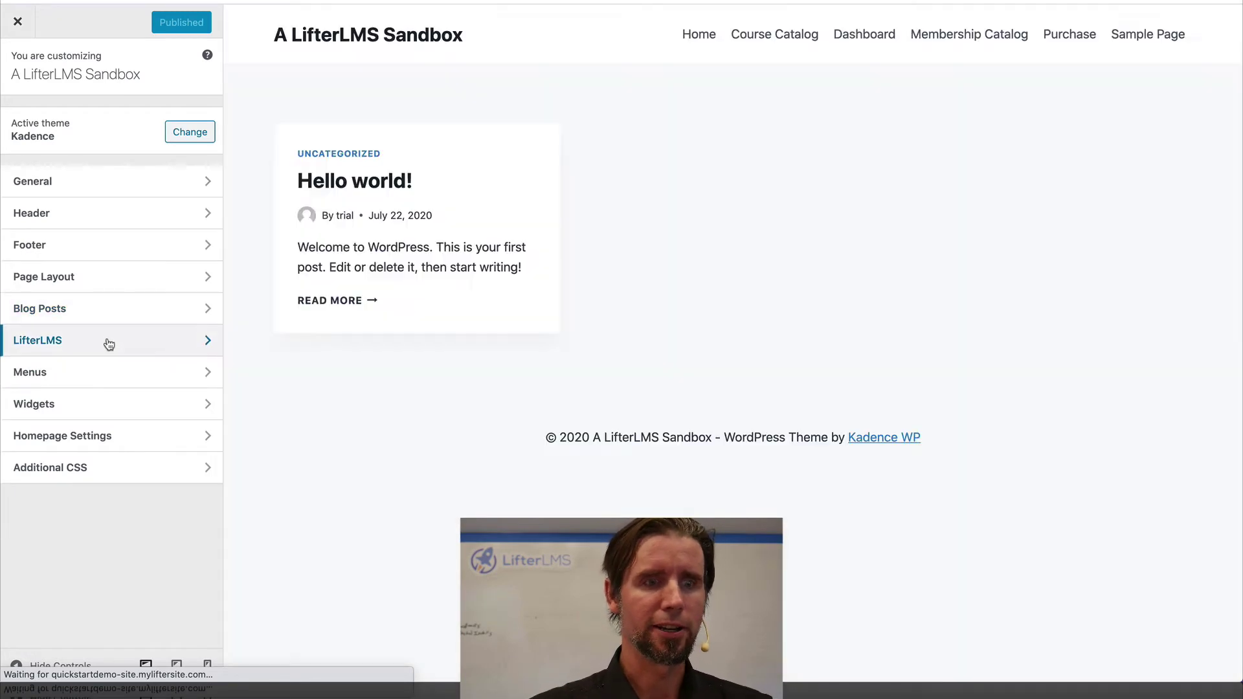
left_click(106, 343)
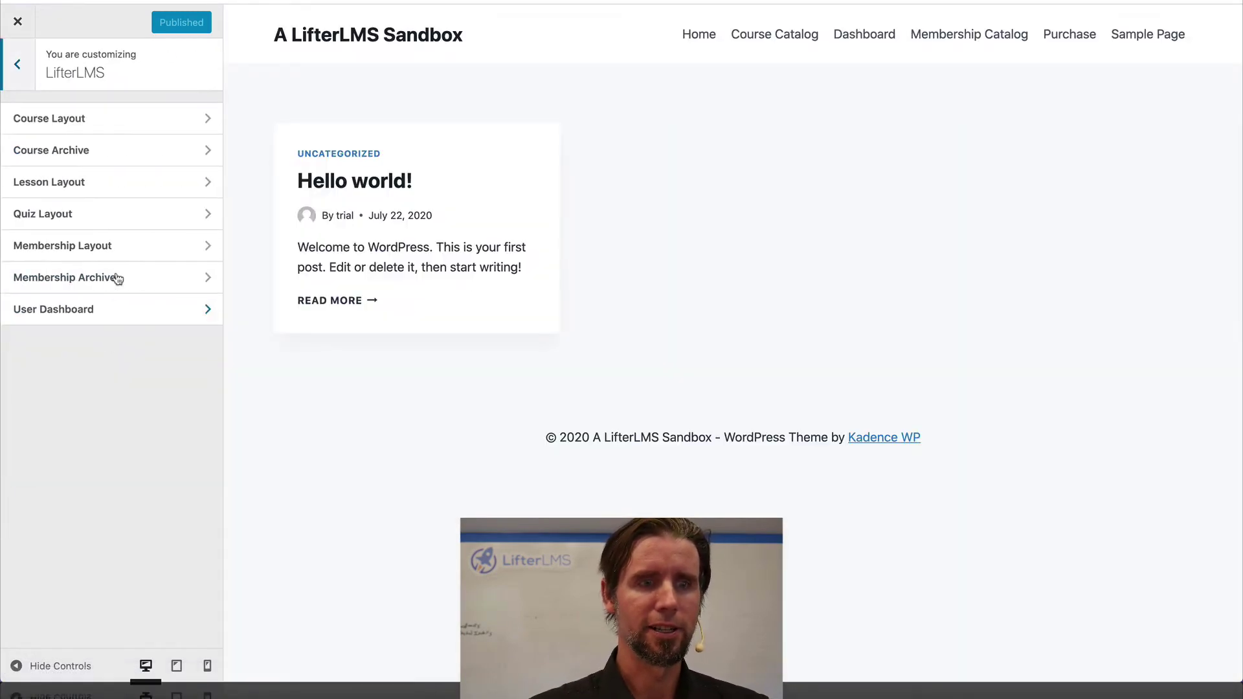
left_click(768, 34)
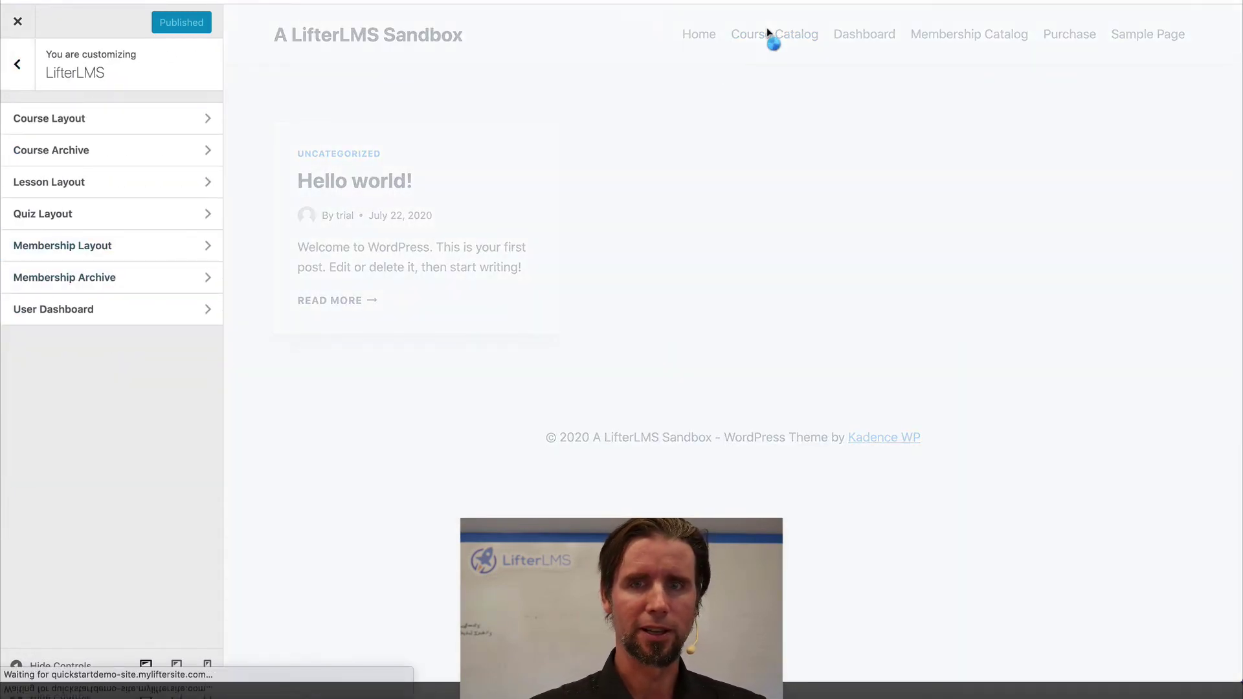
left_click(430, 465)
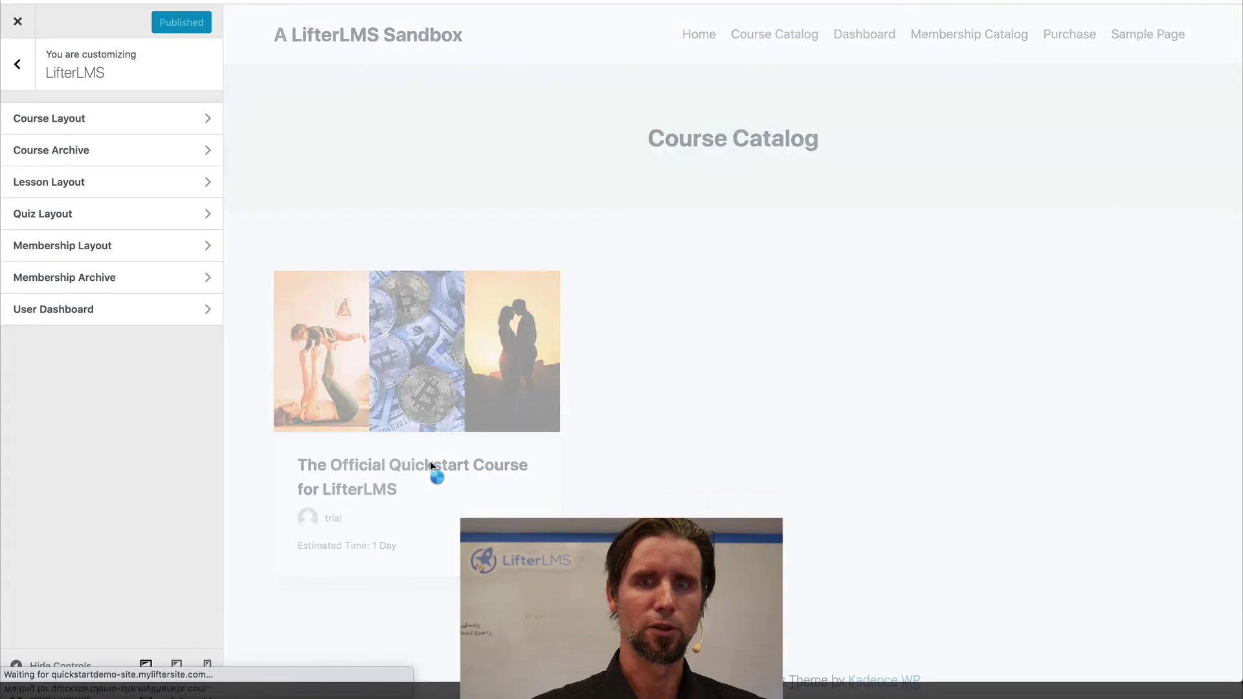
scroll(842, 301, "down", 2)
scroll(843, 301, "down", 5)
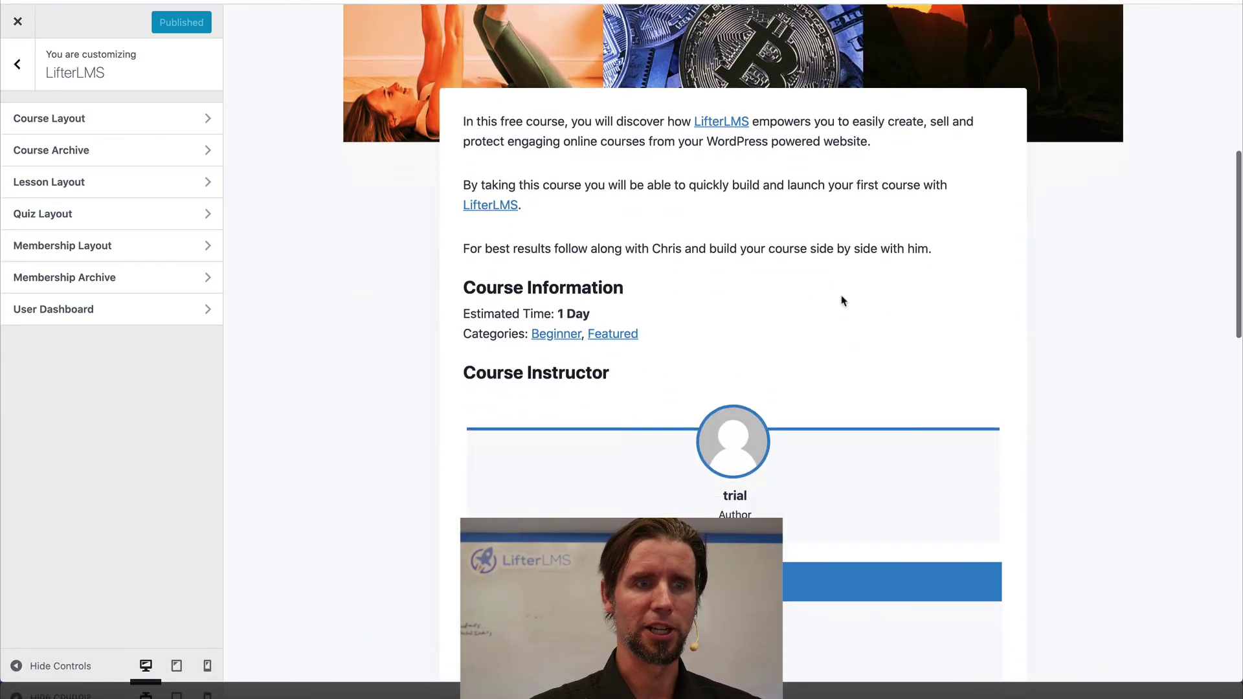
scroll(843, 302, "down", 5)
scroll(842, 301, "up", 3)
scroll(842, 301, "down", 2)
scroll(842, 301, "down", 6)
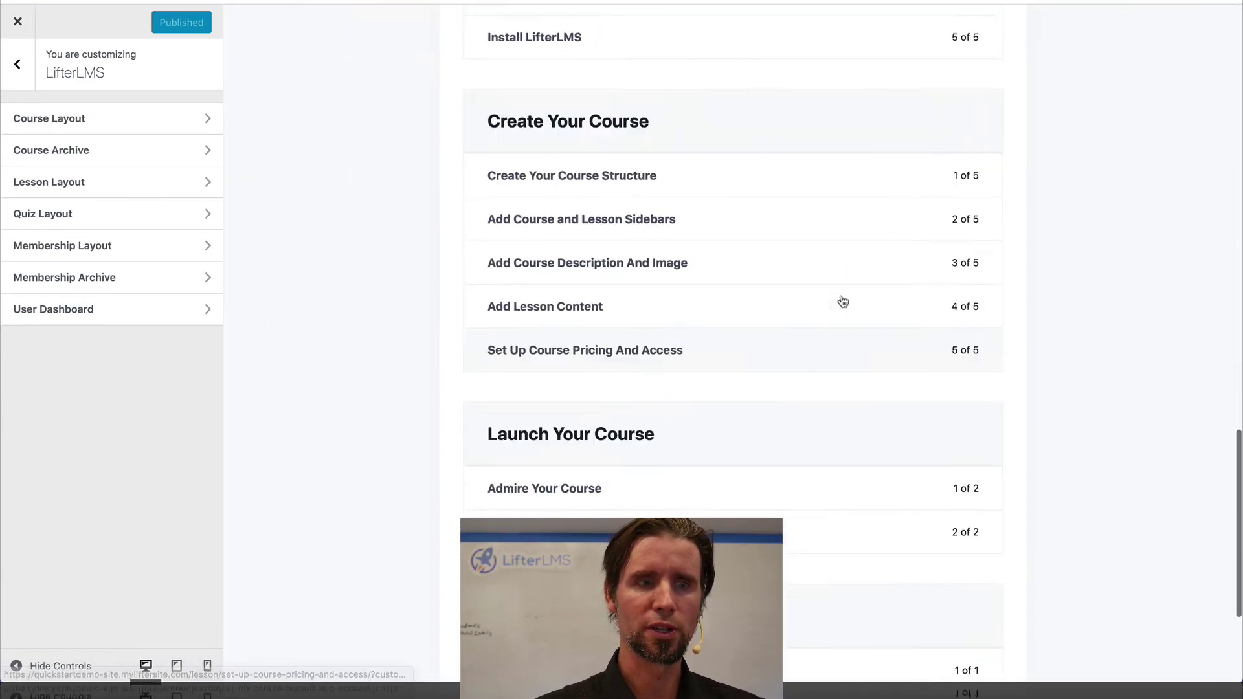
scroll(842, 302, "up", 15)
scroll(843, 302, "up", 2)
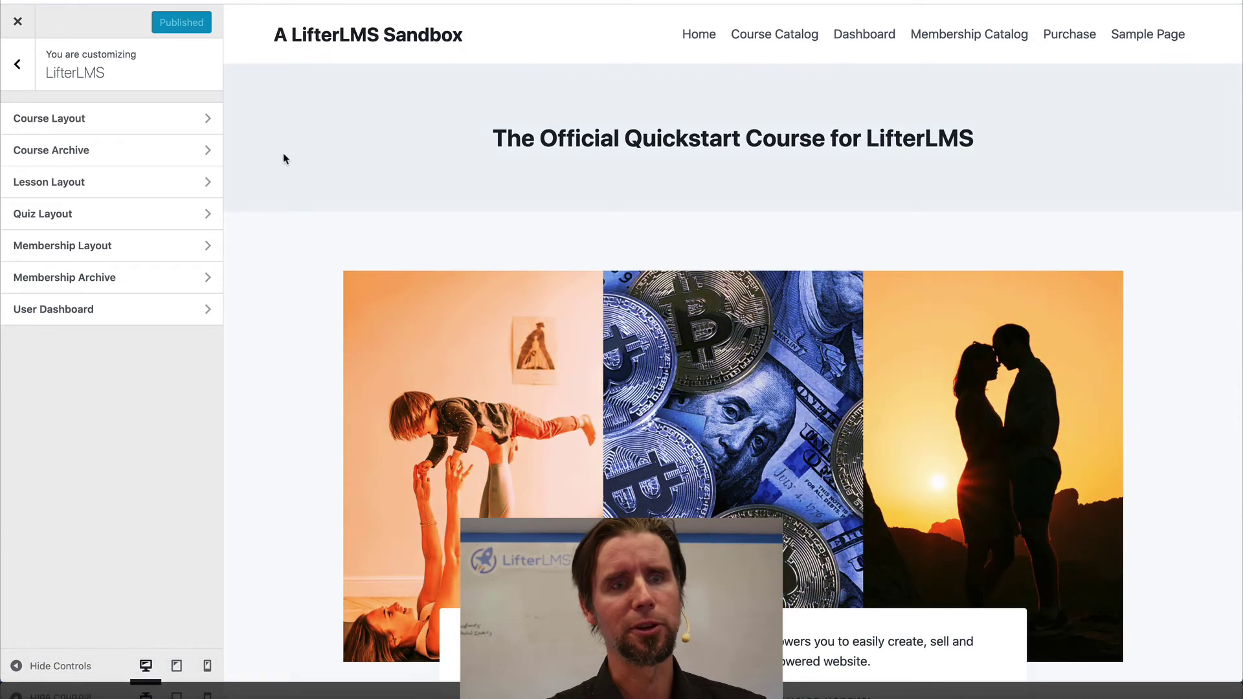
Set the Customizer's Course Layout to the right-sidebar option and publish.
left_click(116, 119)
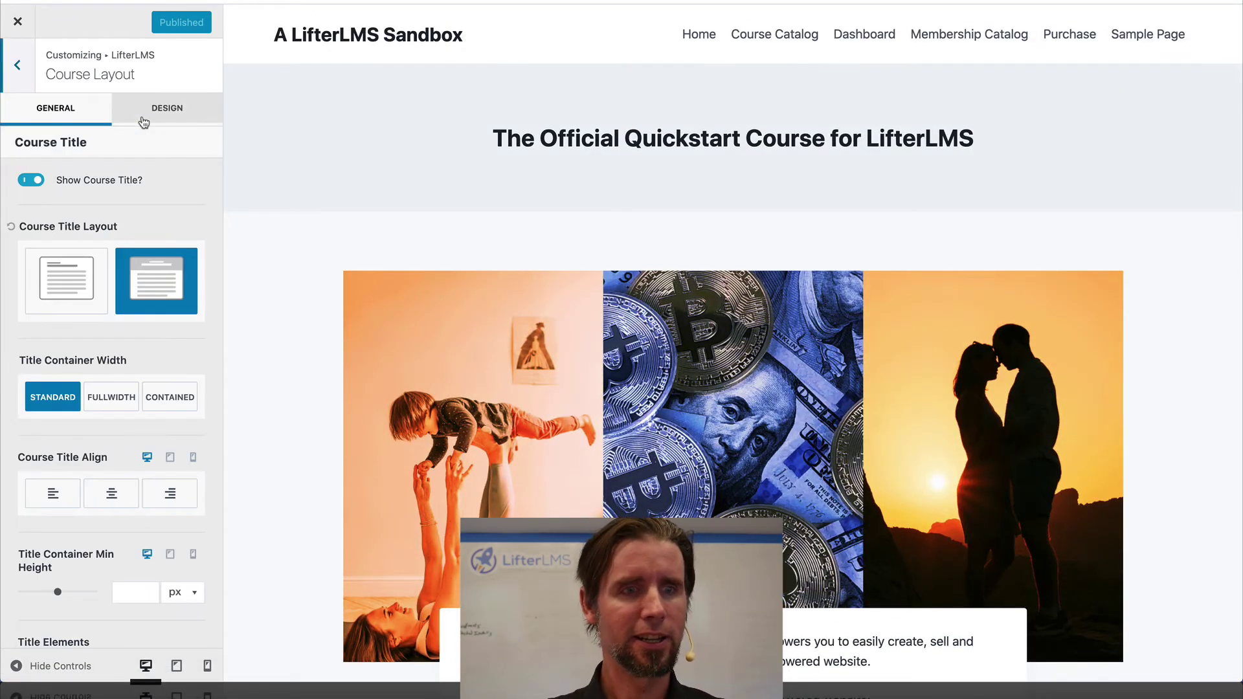
scroll(175, 490, "down", 3)
scroll(173, 490, "down", 4)
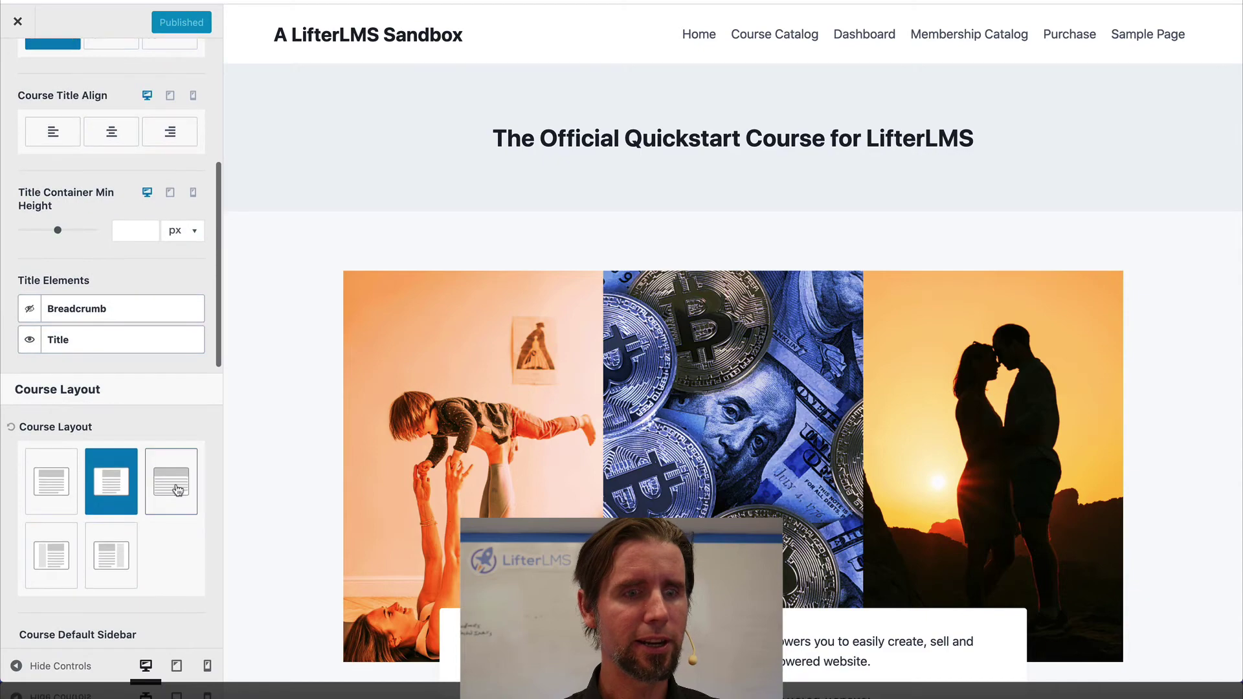
scroll(164, 493, "down", 1)
left_click(114, 506)
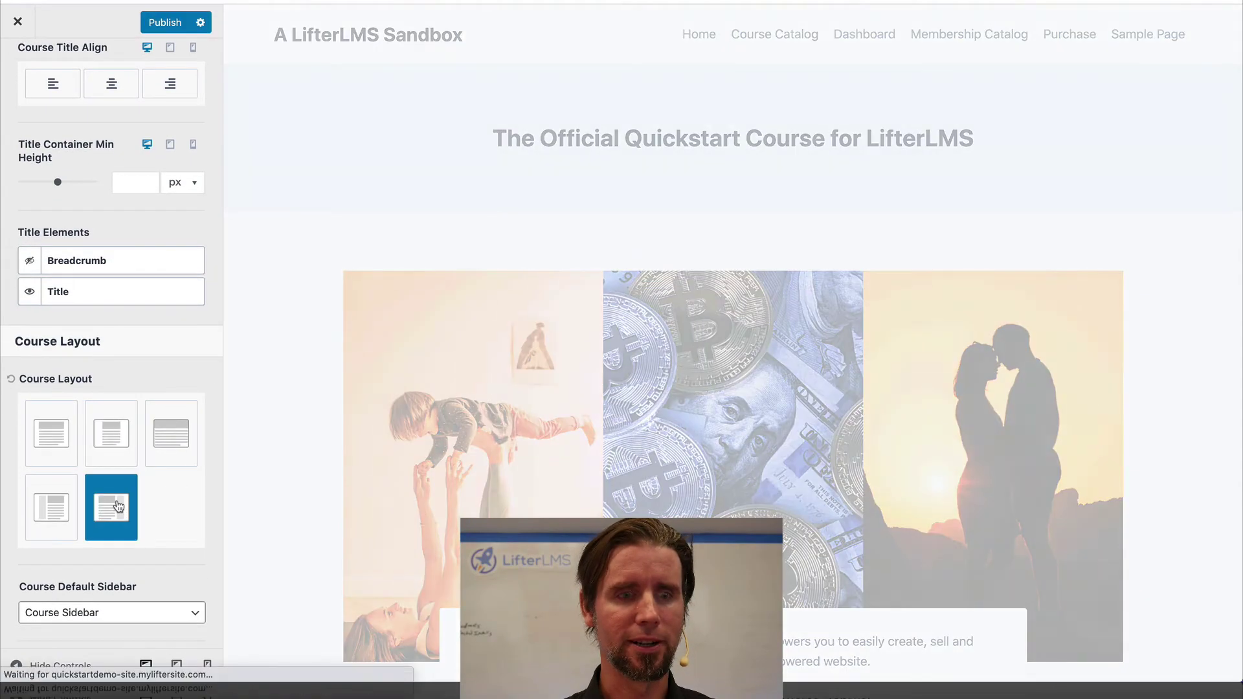
scroll(984, 110, "down", 1)
scroll(984, 110, "down", 2)
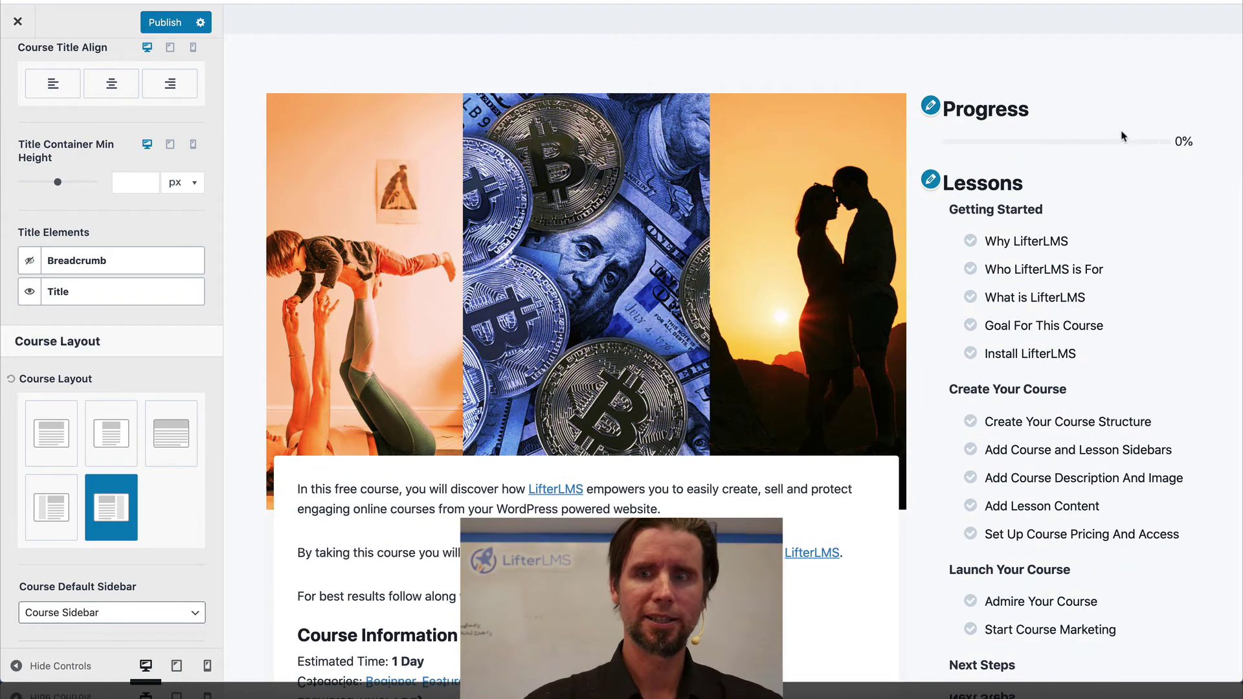
scroll(1054, 355, "down", 2)
scroll(974, 169, "down", 3)
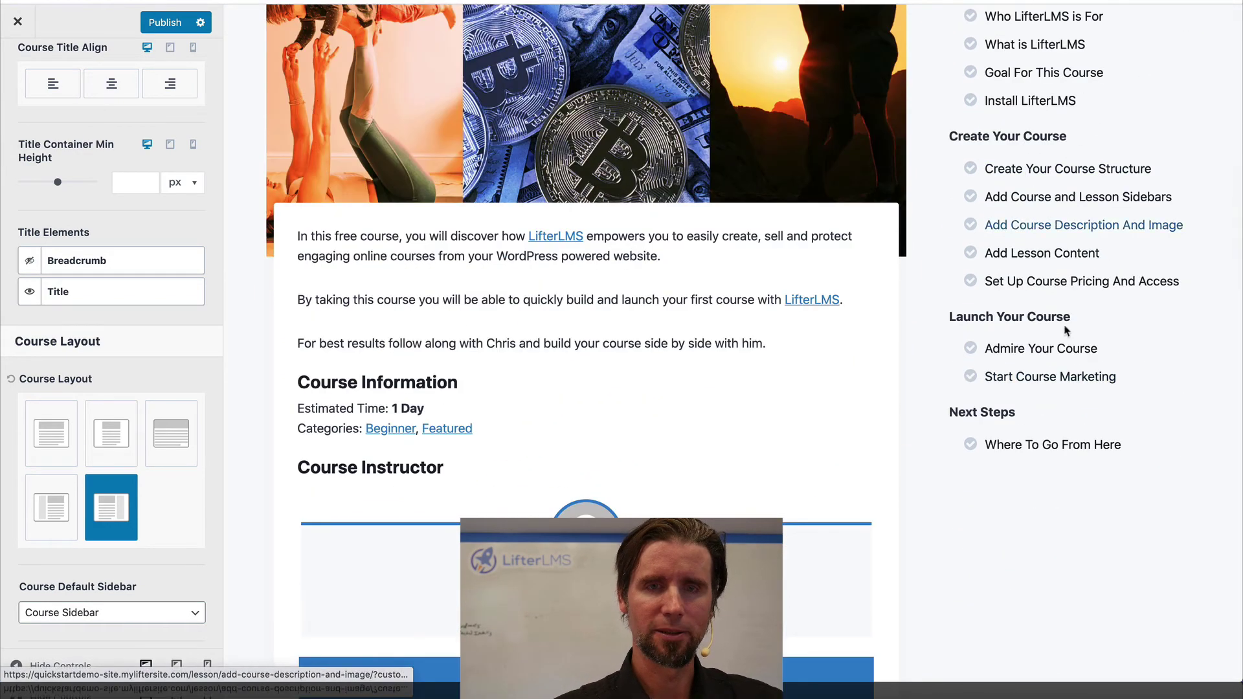
scroll(652, 275, "up", 3)
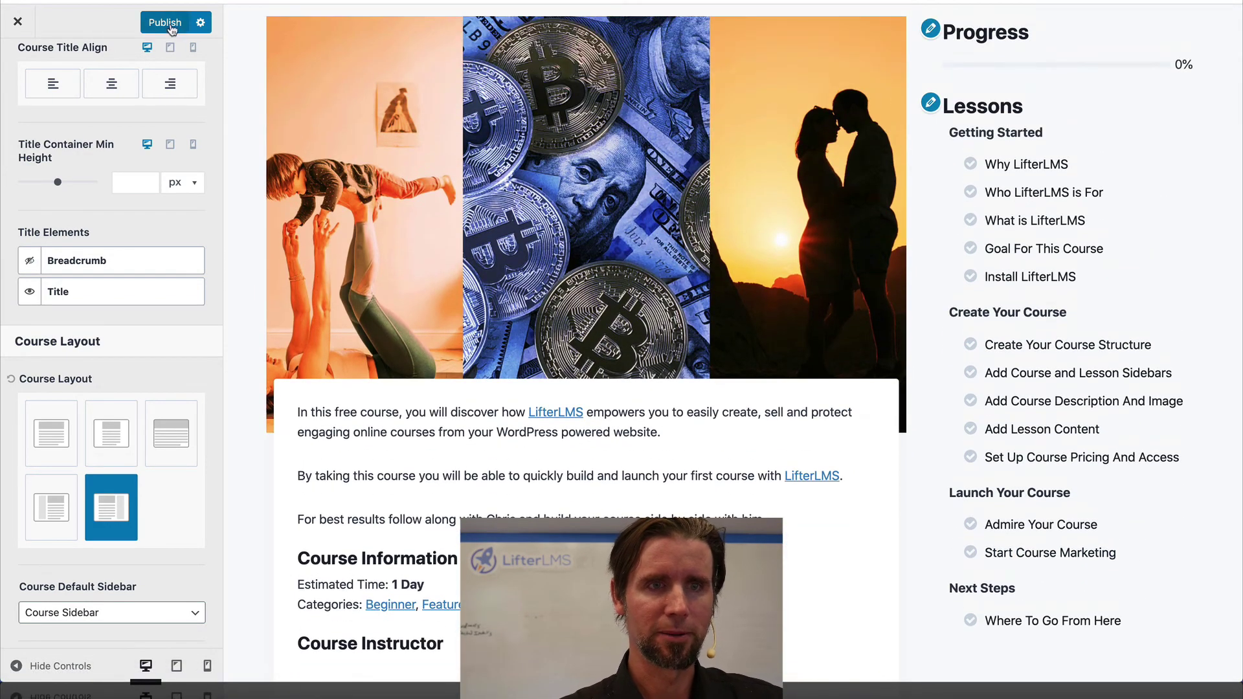
left_click(171, 22)
scroll(58, 78, "up", 3)
scroll(20, 82, "up", 3)
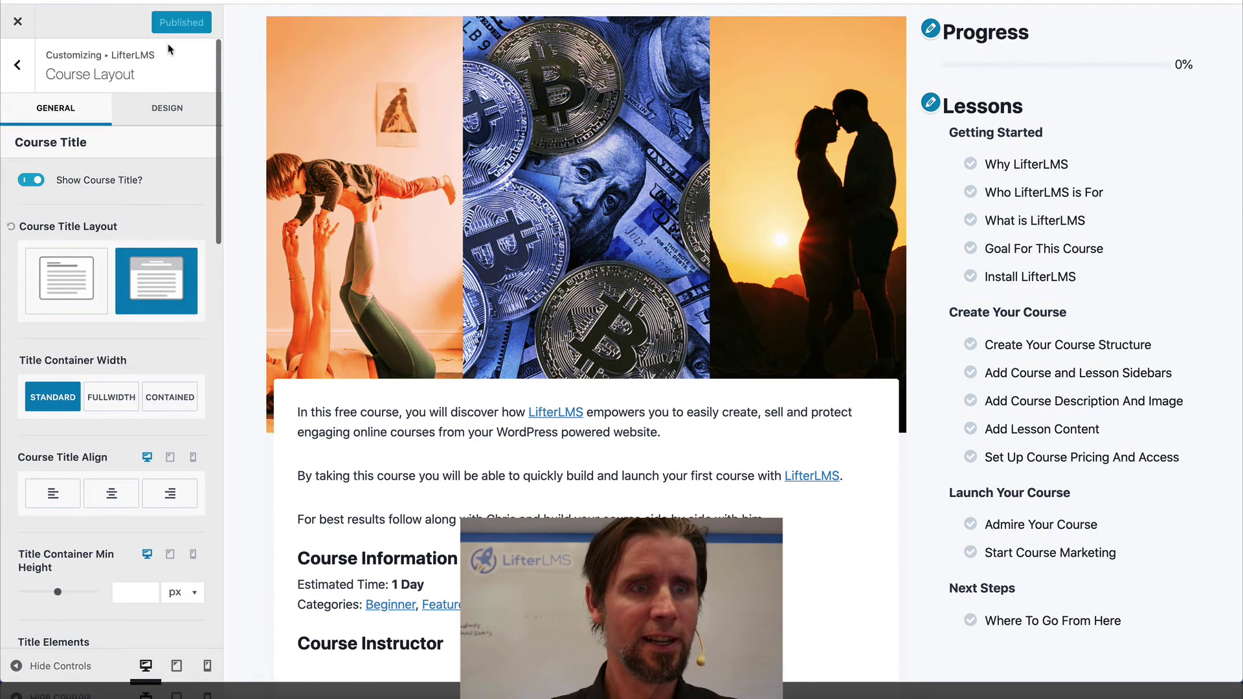
Open the Lesson Layout settings and preview the Why LifterLMS lesson.
left_click(17, 65)
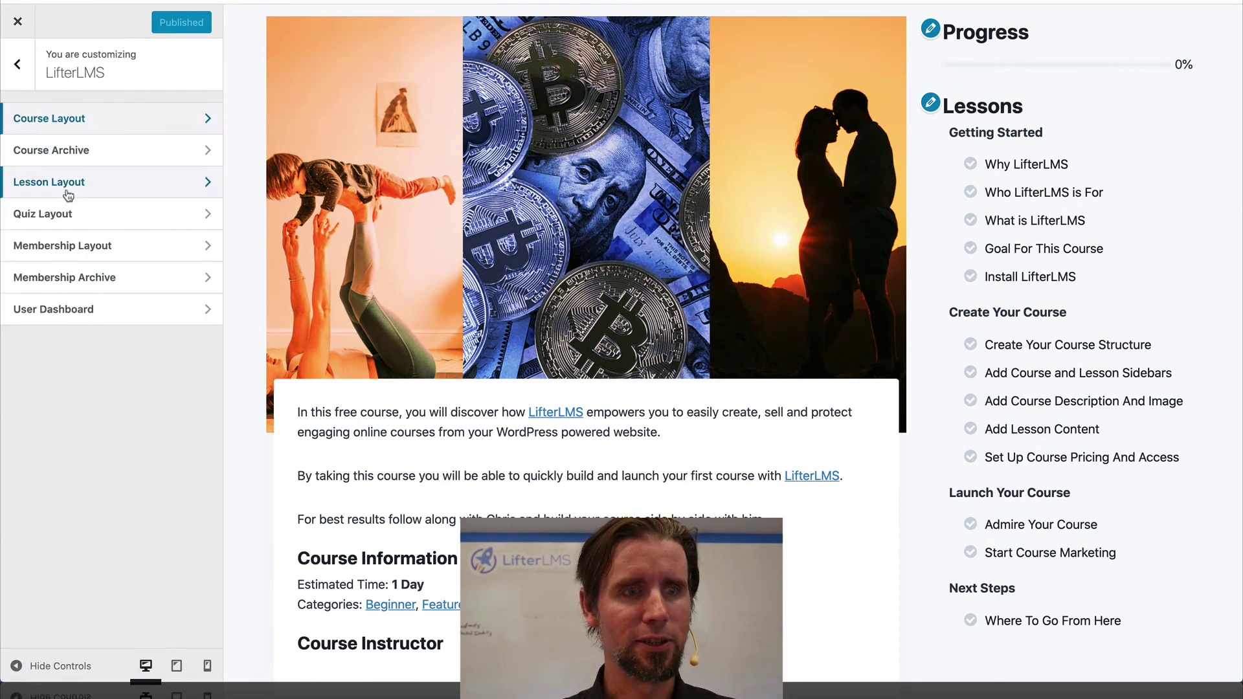
left_click(69, 189)
scroll(175, 412, "down", 3)
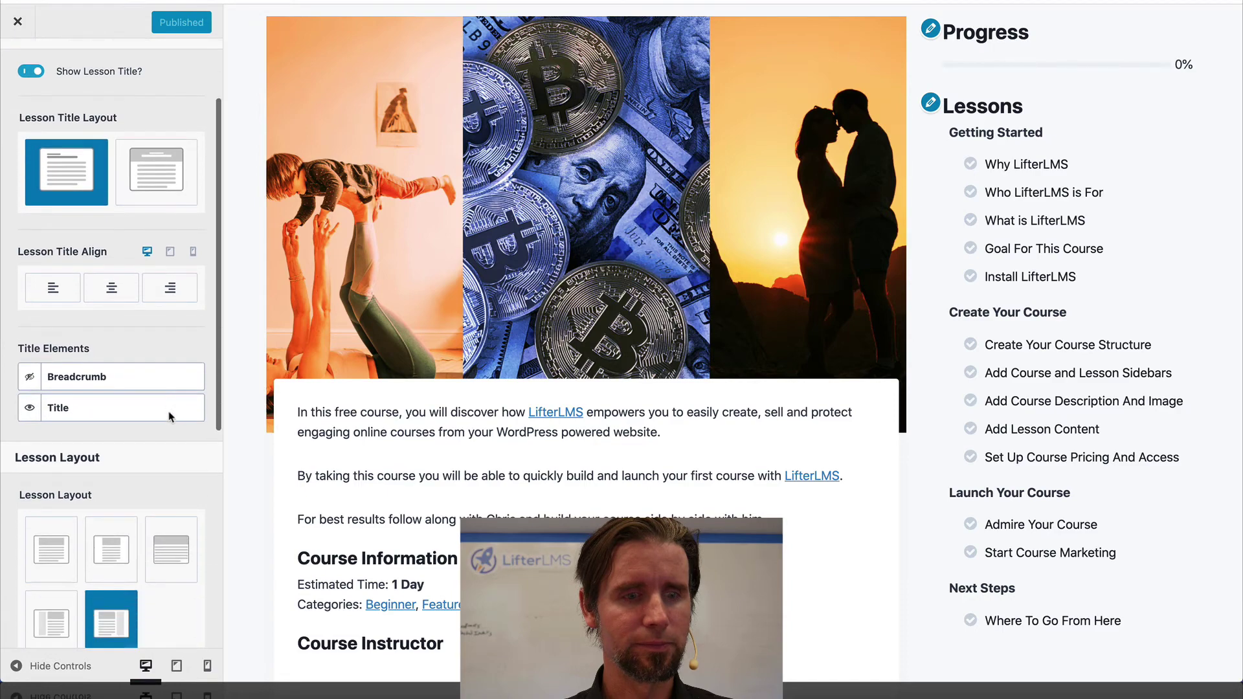
scroll(716, 408, "down", 5)
scroll(717, 406, "down", 5)
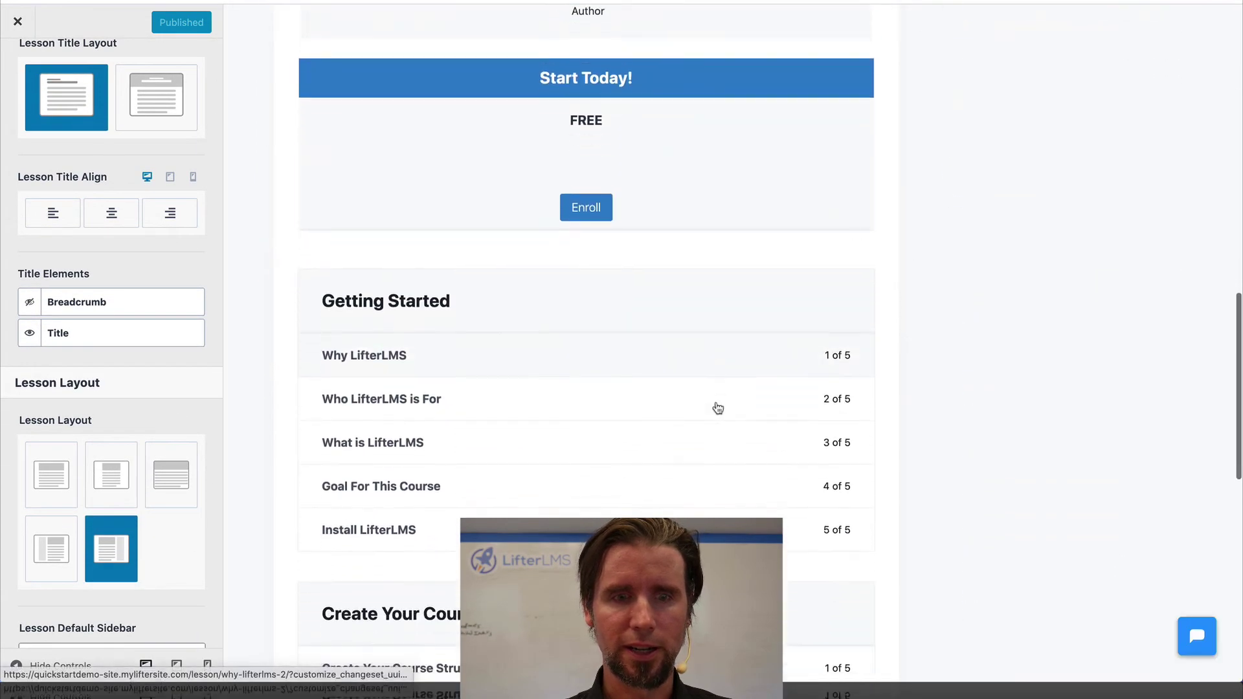
scroll(714, 409, "down", 1)
left_click(626, 334)
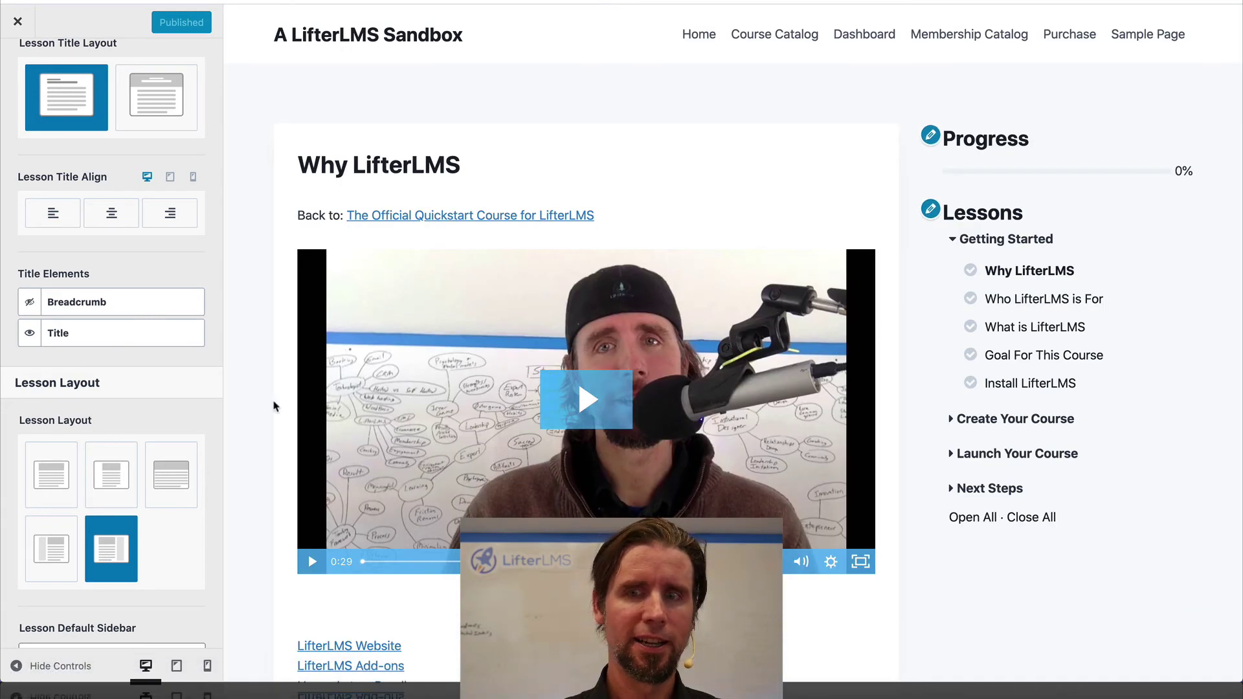
scroll(107, 425, "down", 2)
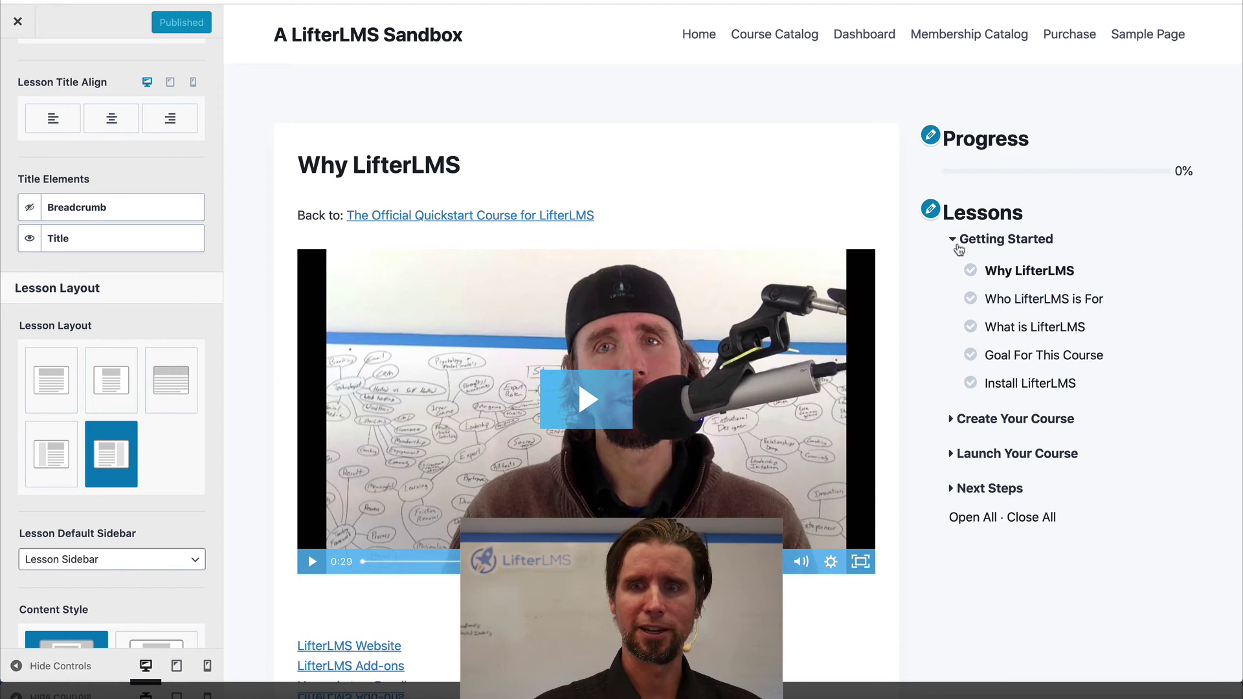
Test the Lessons syllabus section toggles and the Close All and Open All controls.
left_click(957, 244)
left_click(961, 424)
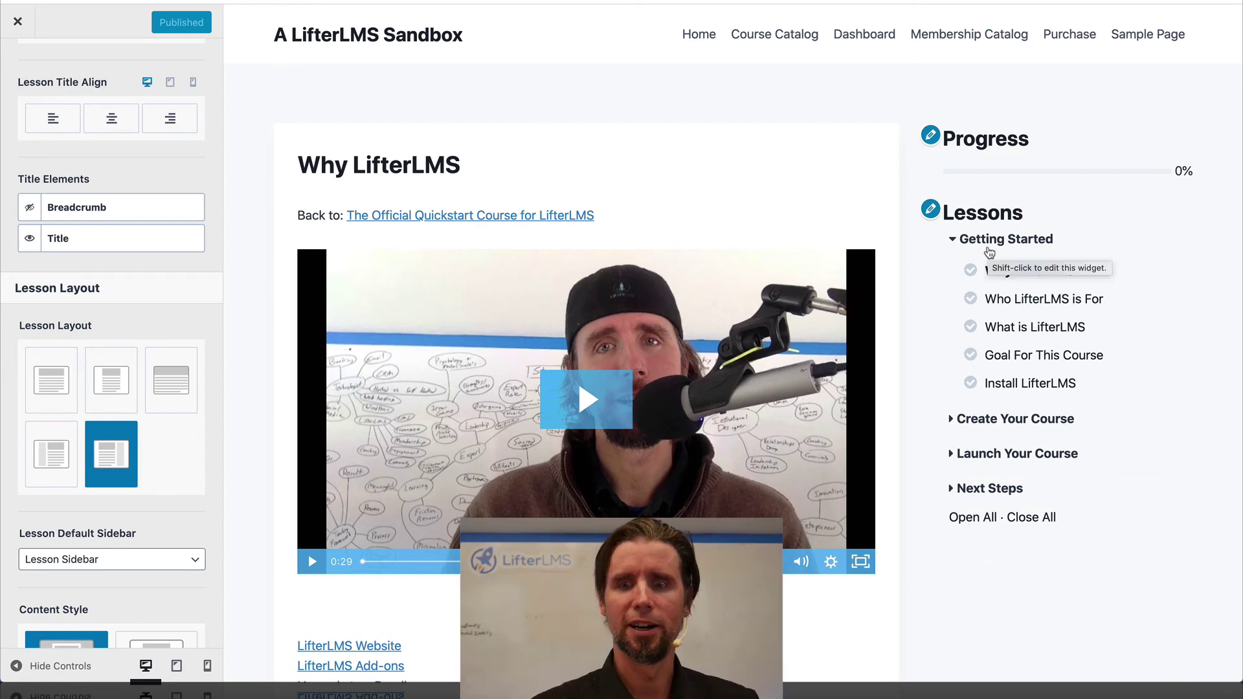
left_click(1031, 518)
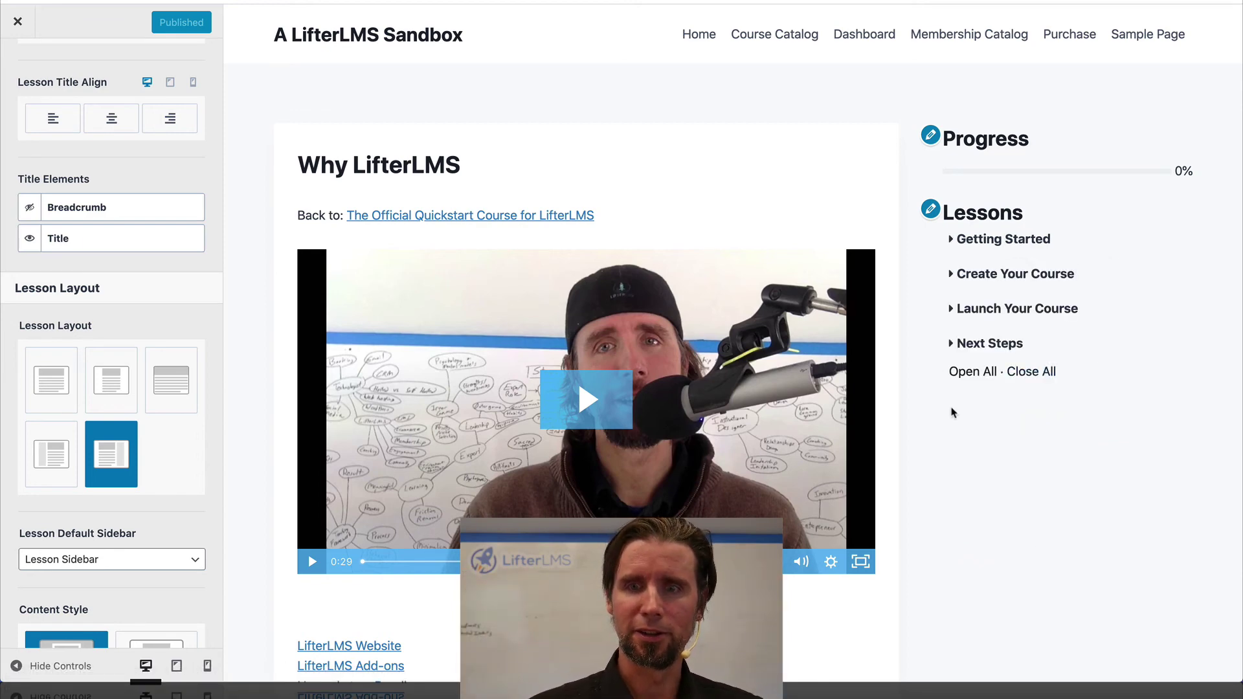
left_click(973, 371)
scroll(960, 380, "down", 4)
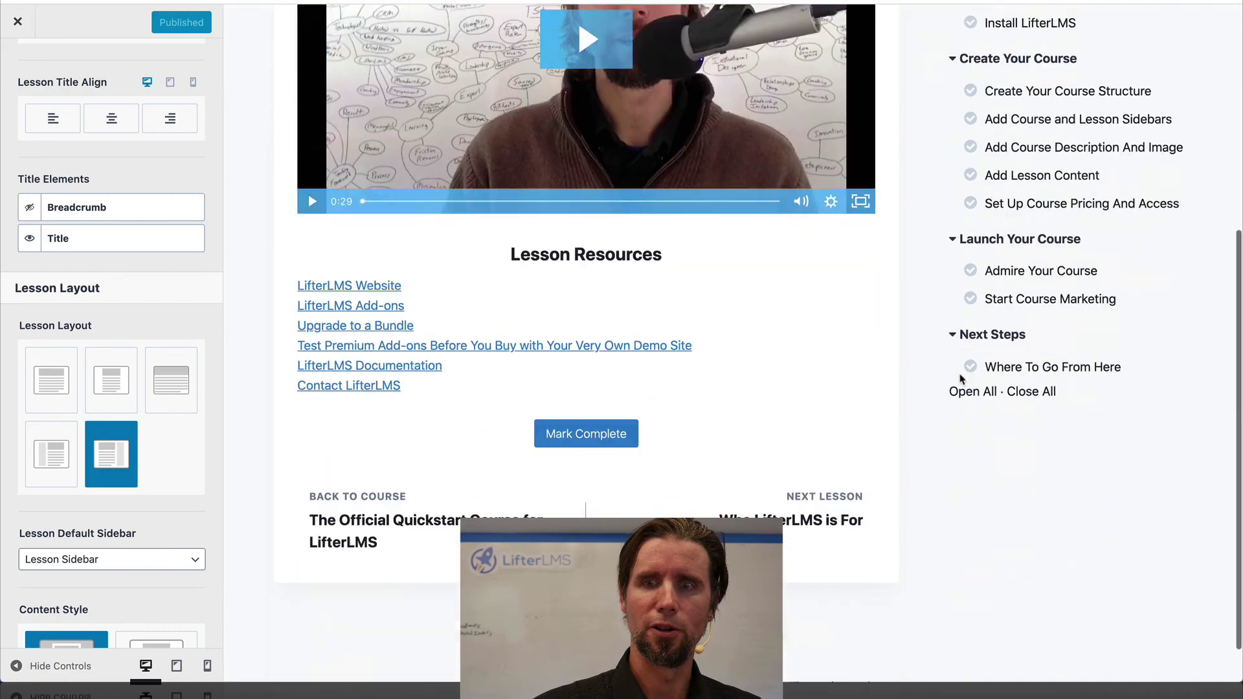
scroll(960, 380, "down", 1)
scroll(960, 379, "up", 1)
scroll(961, 380, "up", 4)
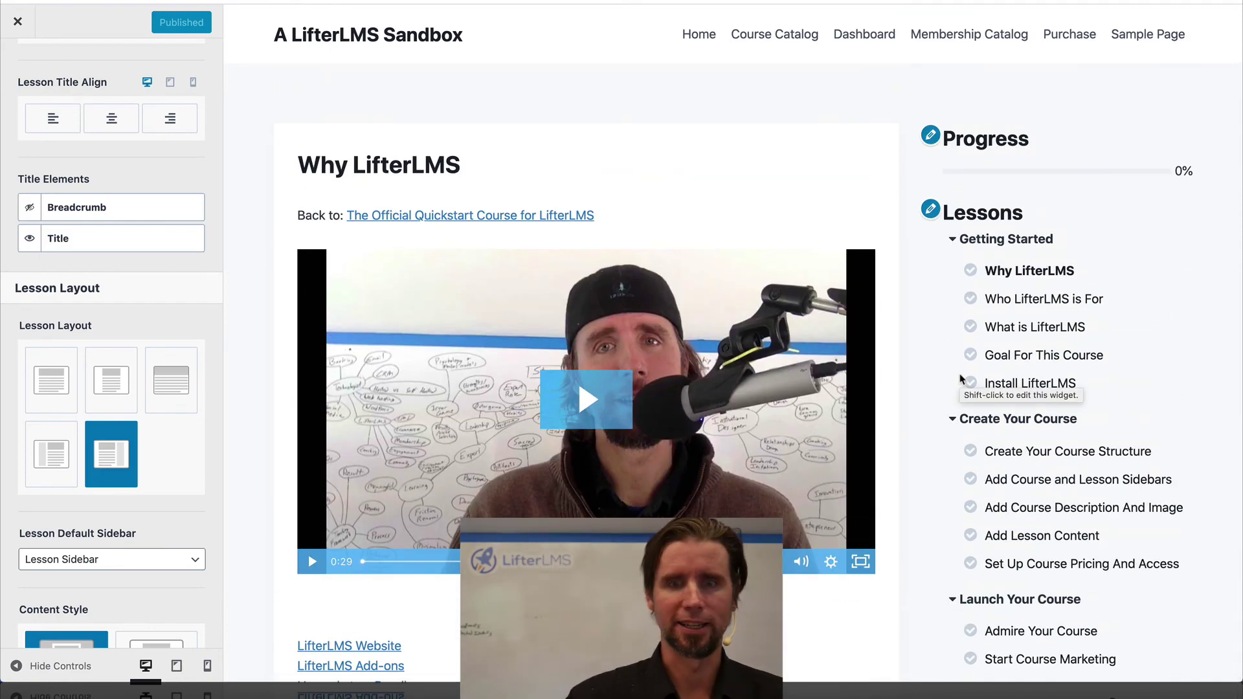
Close the Customizer, open the live Why LifterLMS lesson via Course Catalog, and expand Create Your Course.
left_click(19, 18)
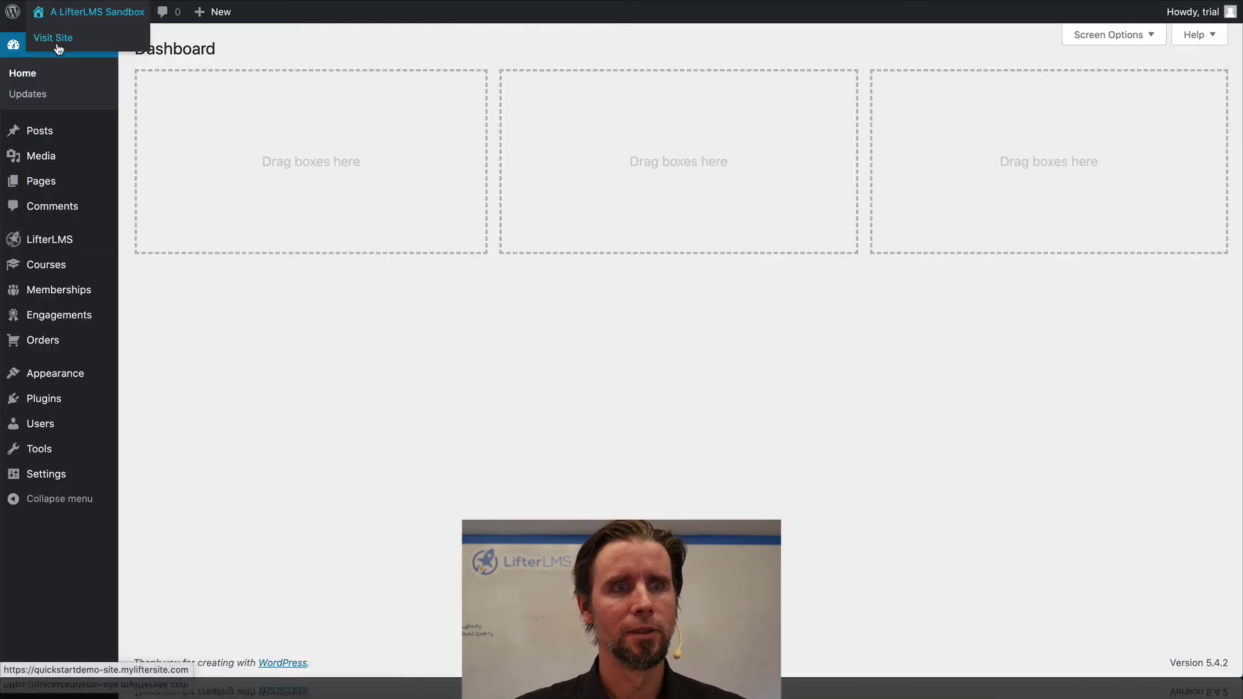
left_click(56, 35)
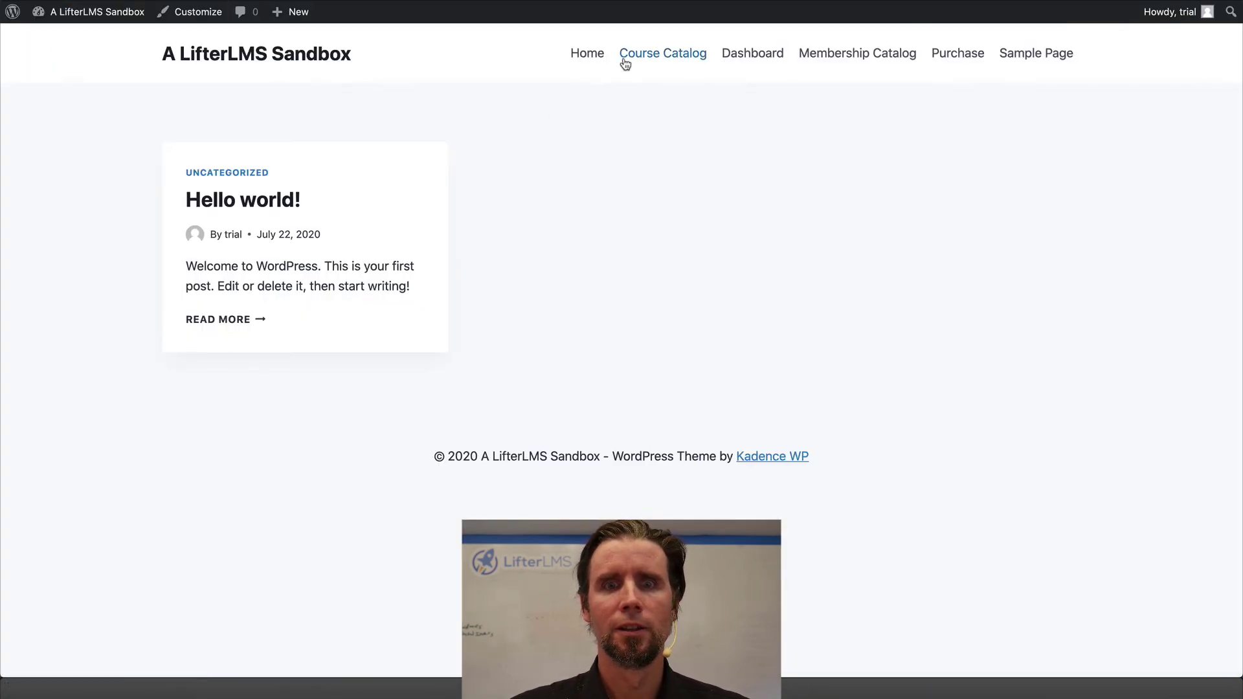
left_click(626, 59)
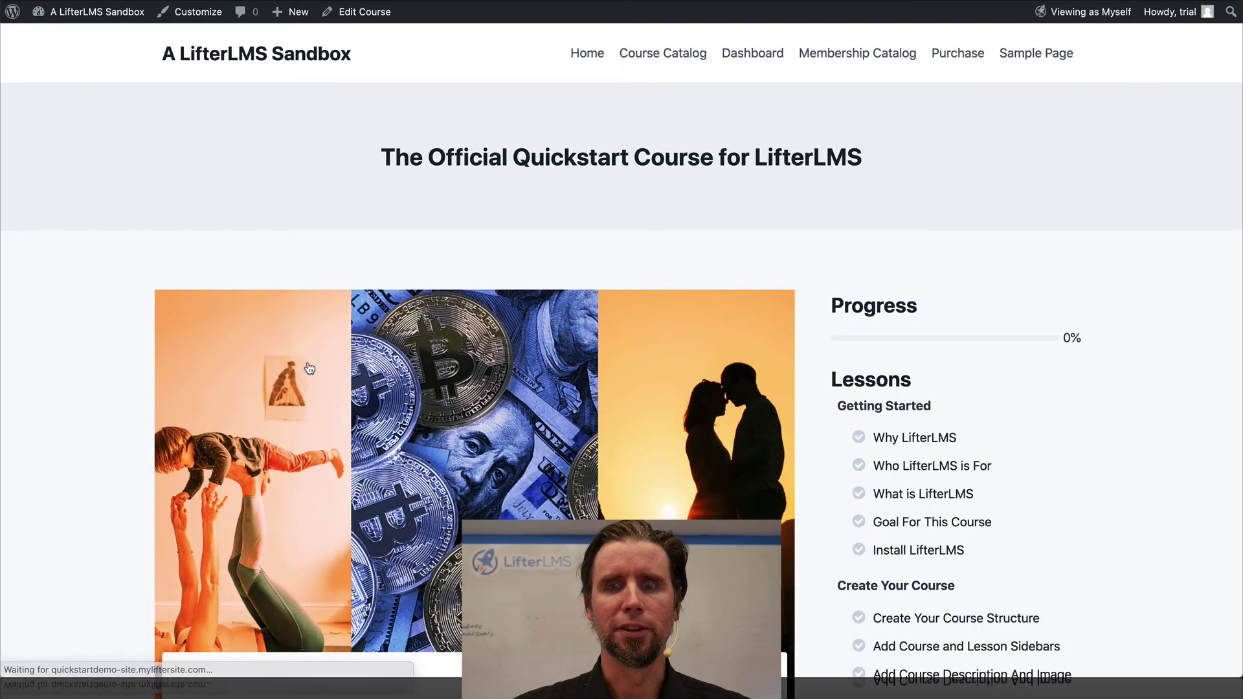
scroll(917, 227, "down", 4)
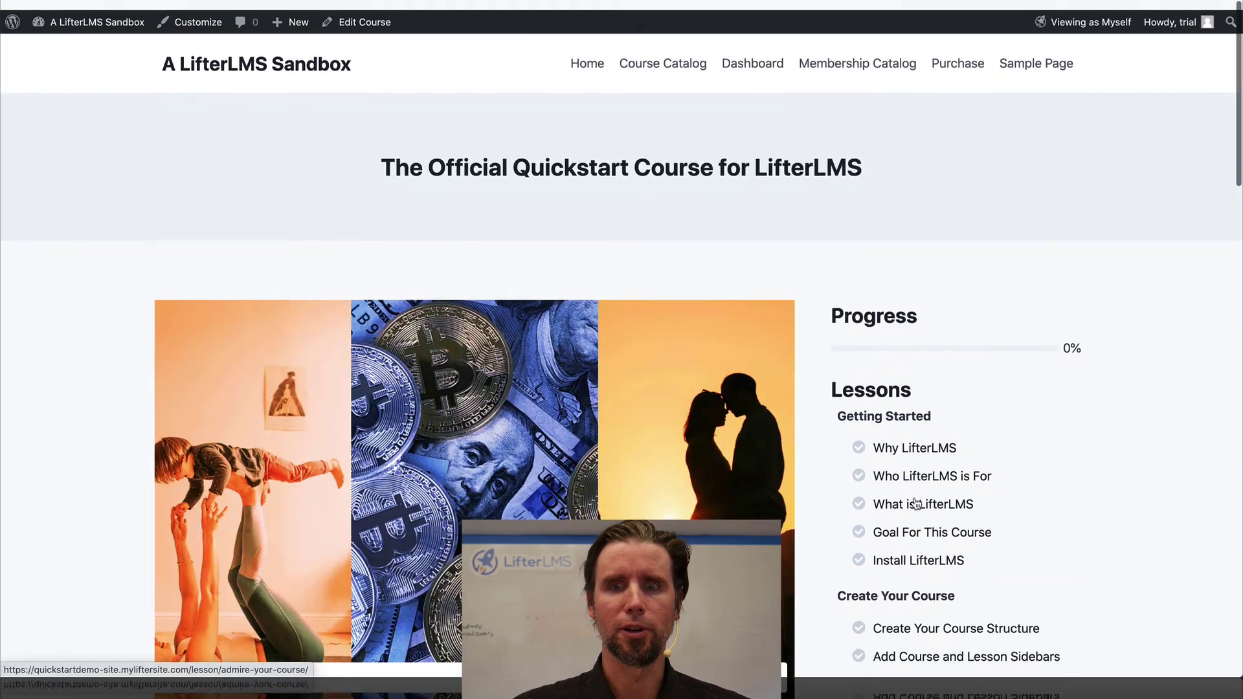
scroll(919, 430, "down", 1)
scroll(924, 444, "down", 6)
scroll(919, 445, "down", 2)
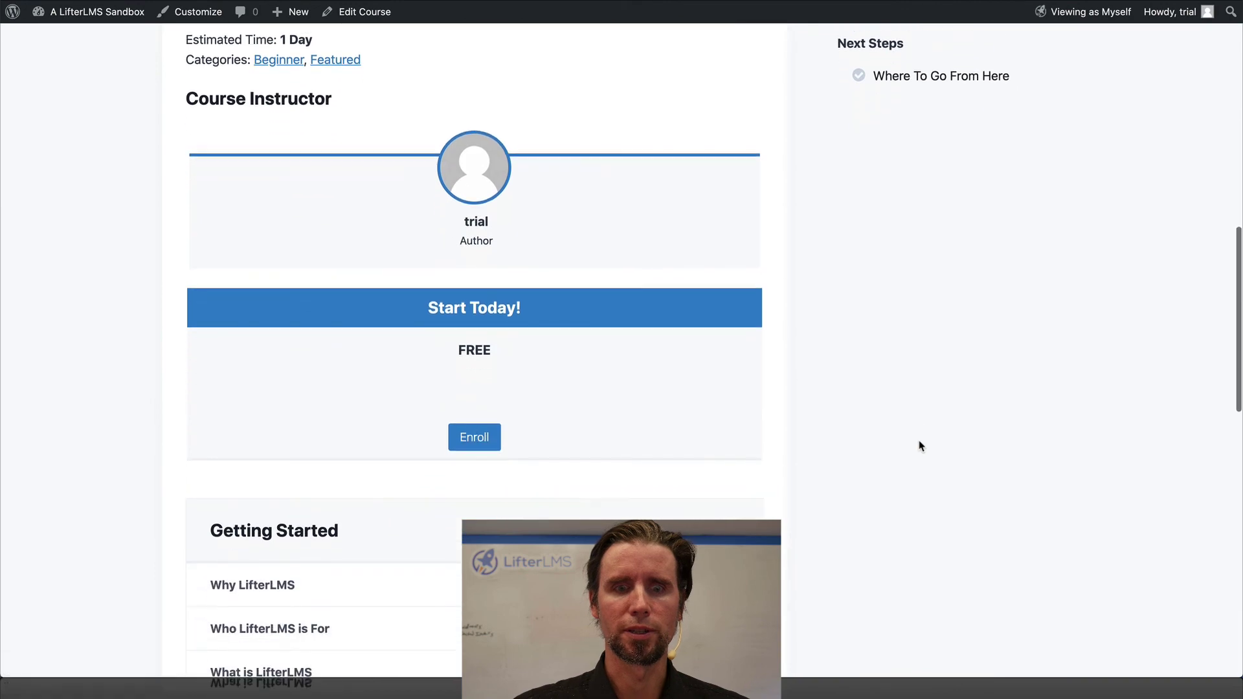
scroll(920, 445, "down", 3)
left_click(404, 376)
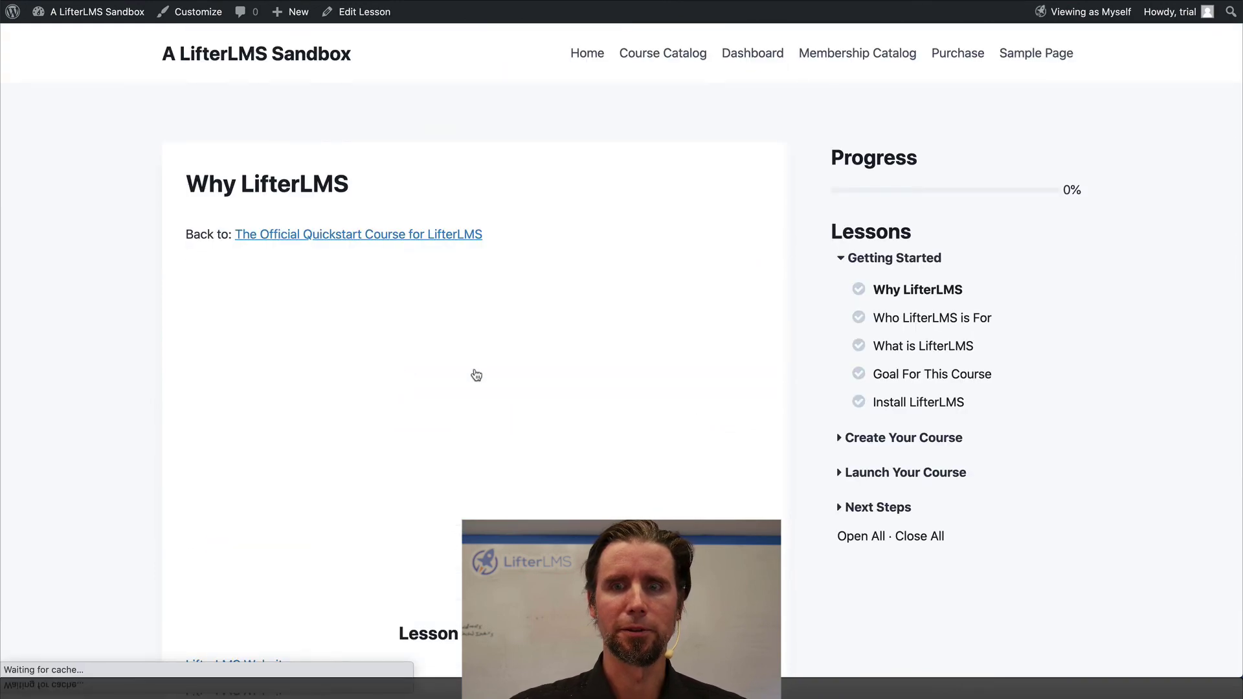
scroll(813, 444, "down", 2)
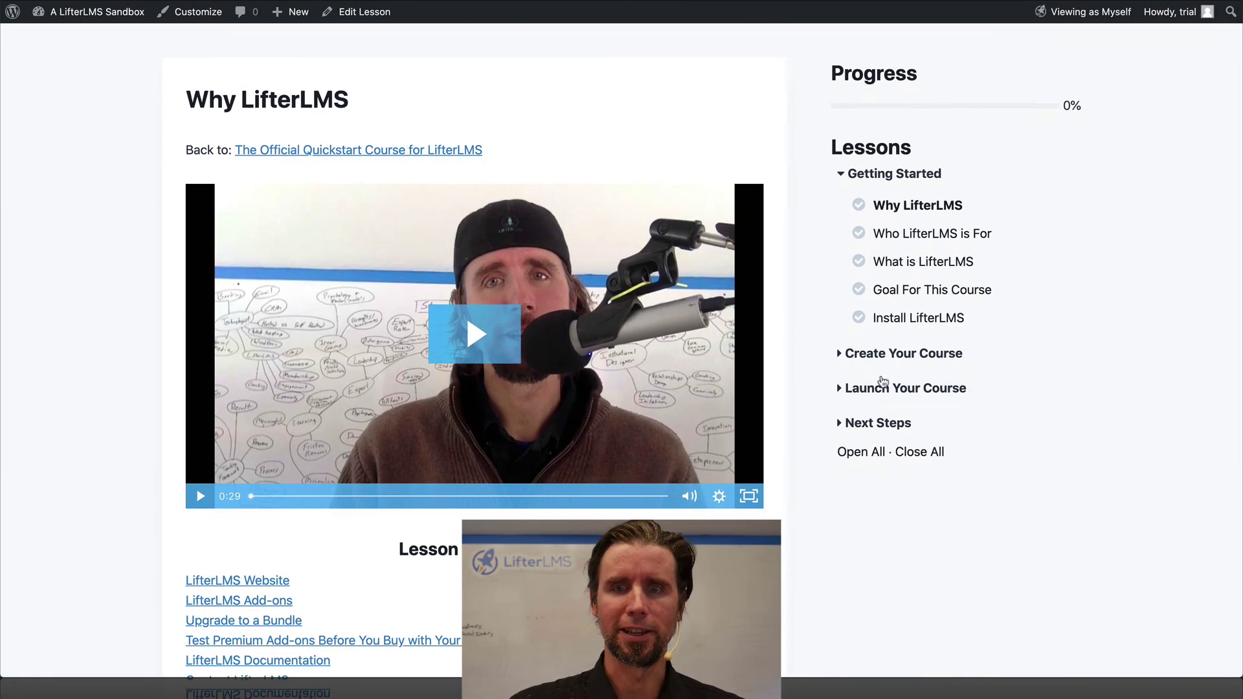
left_click(844, 362)
scroll(841, 360, "up", 2)
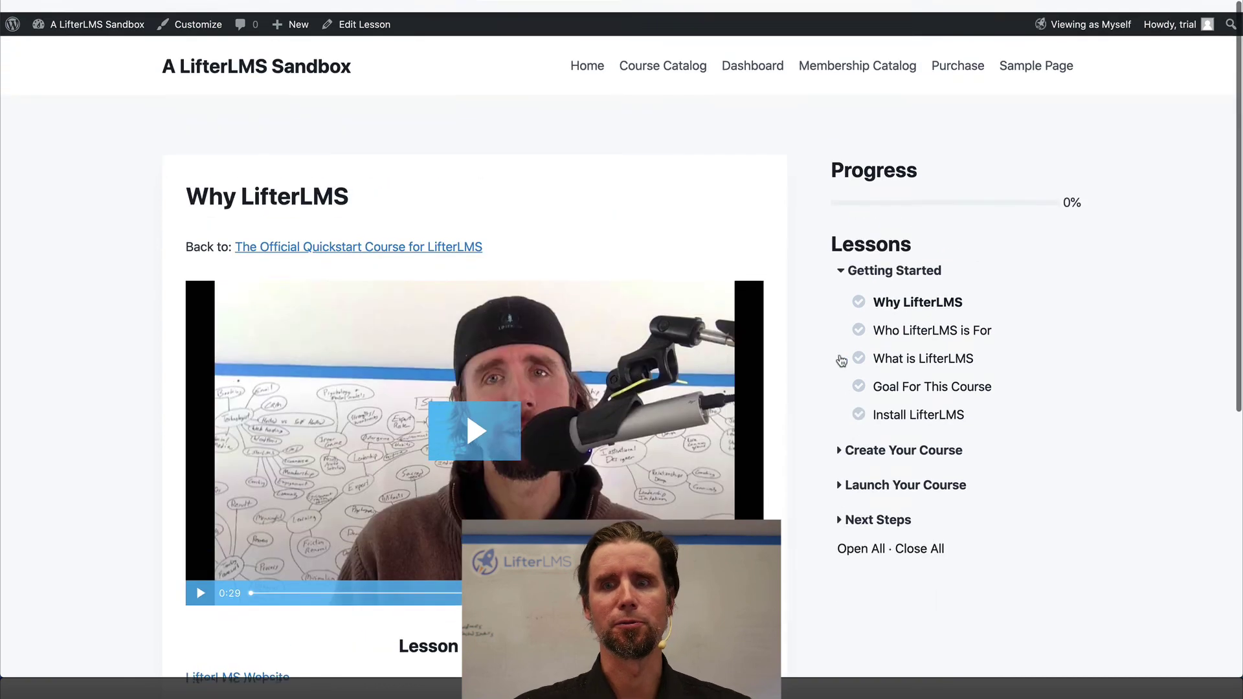